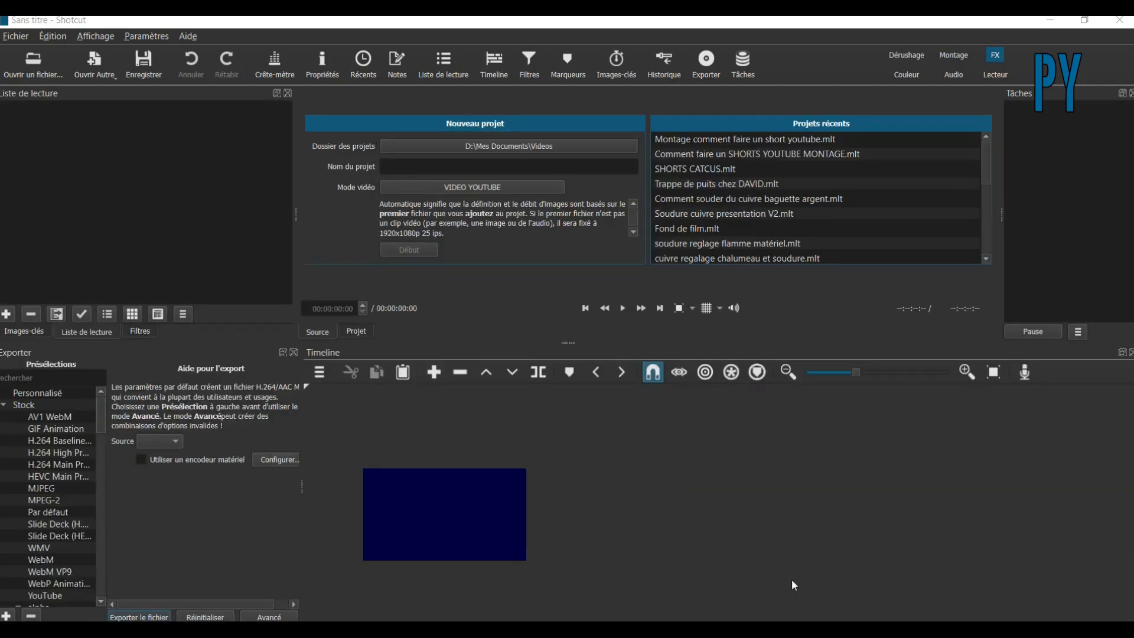
click(46, 79)
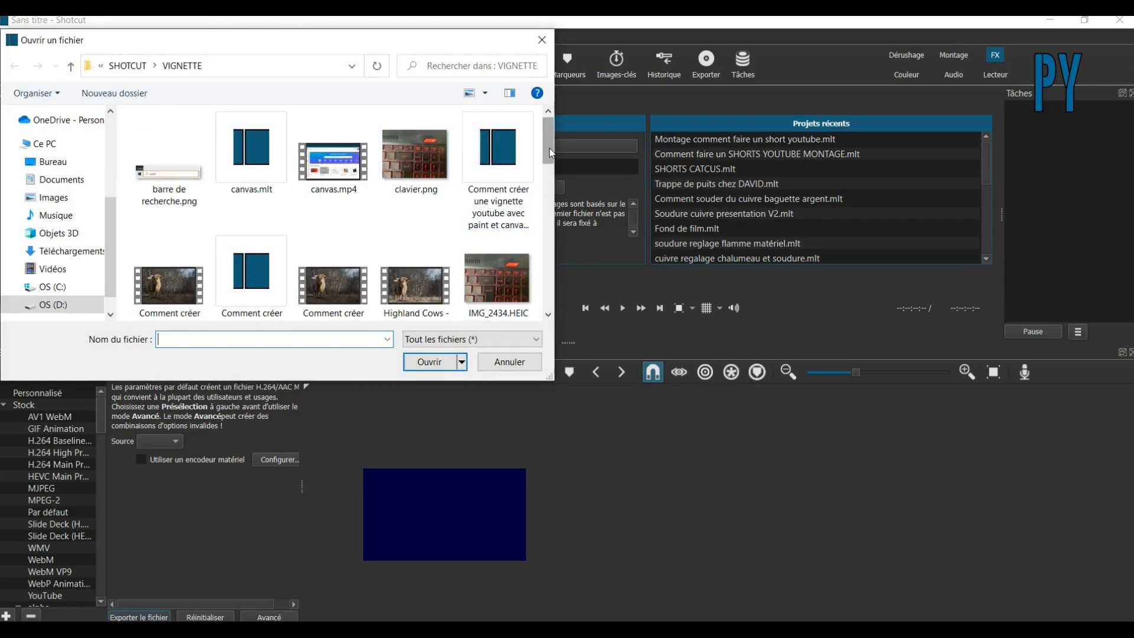
drag(549, 148, 542, 214)
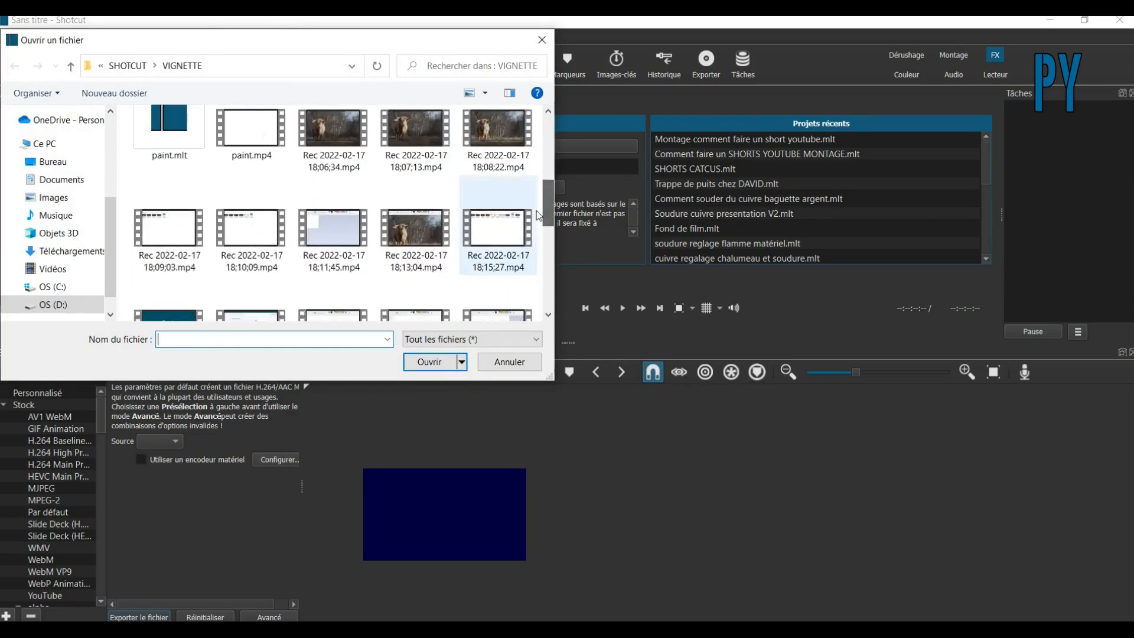
double_click(349, 165)
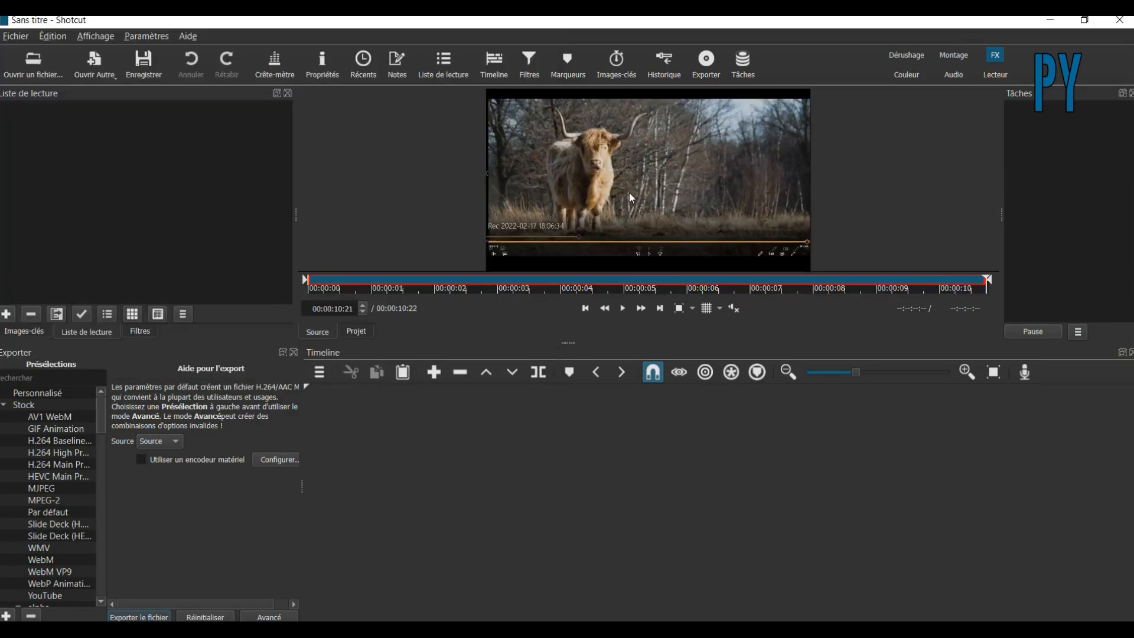
drag(629, 192, 144, 157)
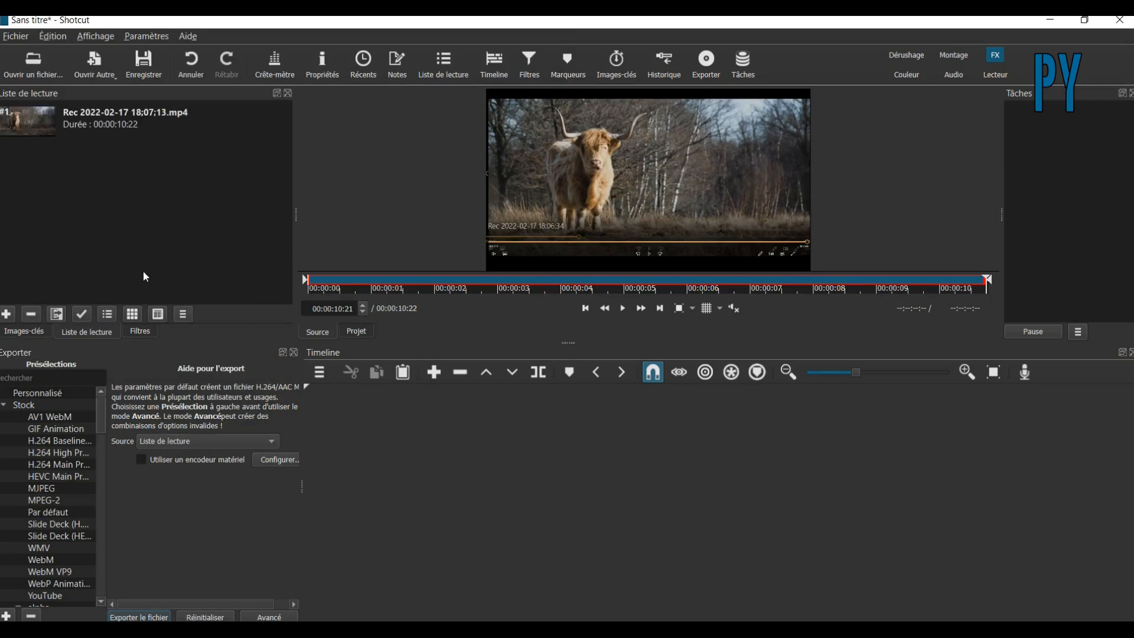
Step: Add a video track to the timeline, place the playlist clip at its start and play it
click(318, 372)
mouse_move(387, 378)
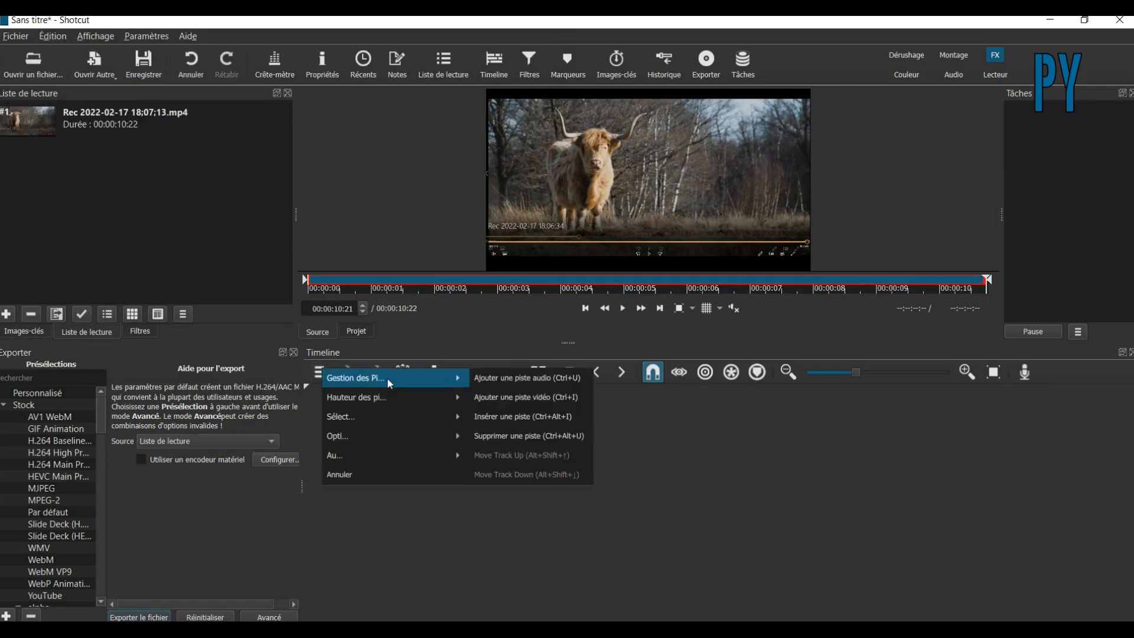
click(522, 397)
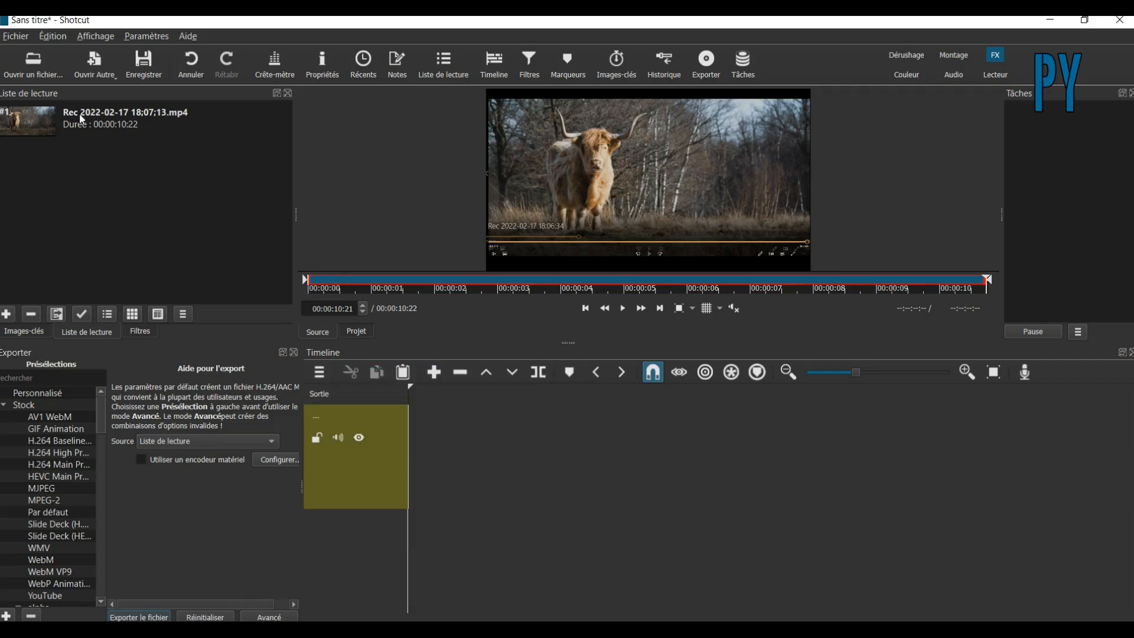
drag(89, 115, 564, 451)
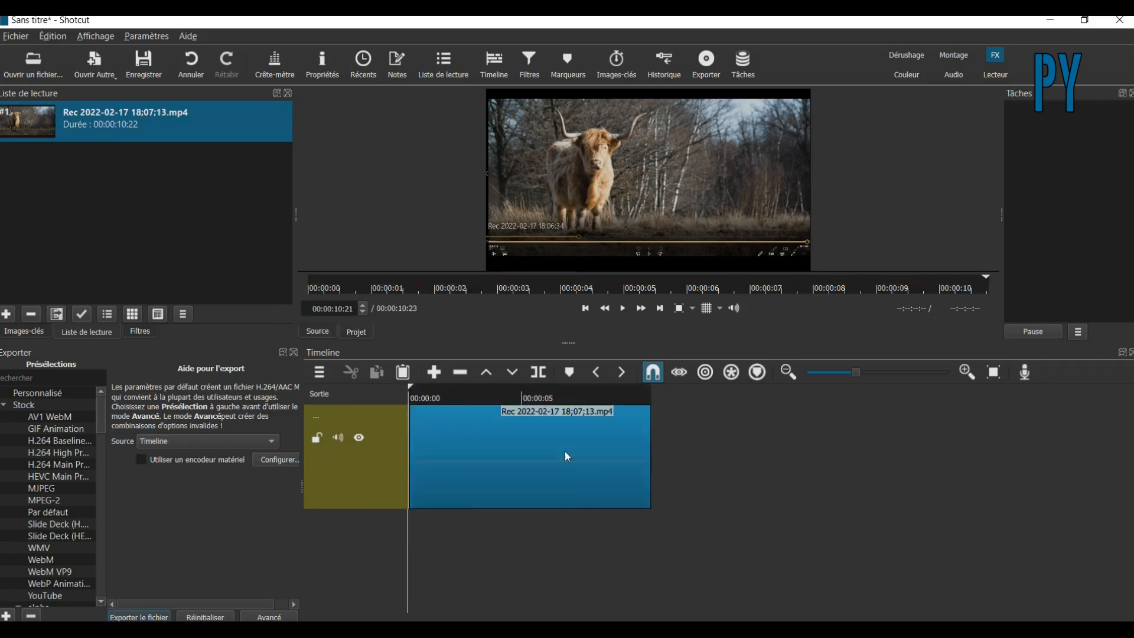
click(622, 309)
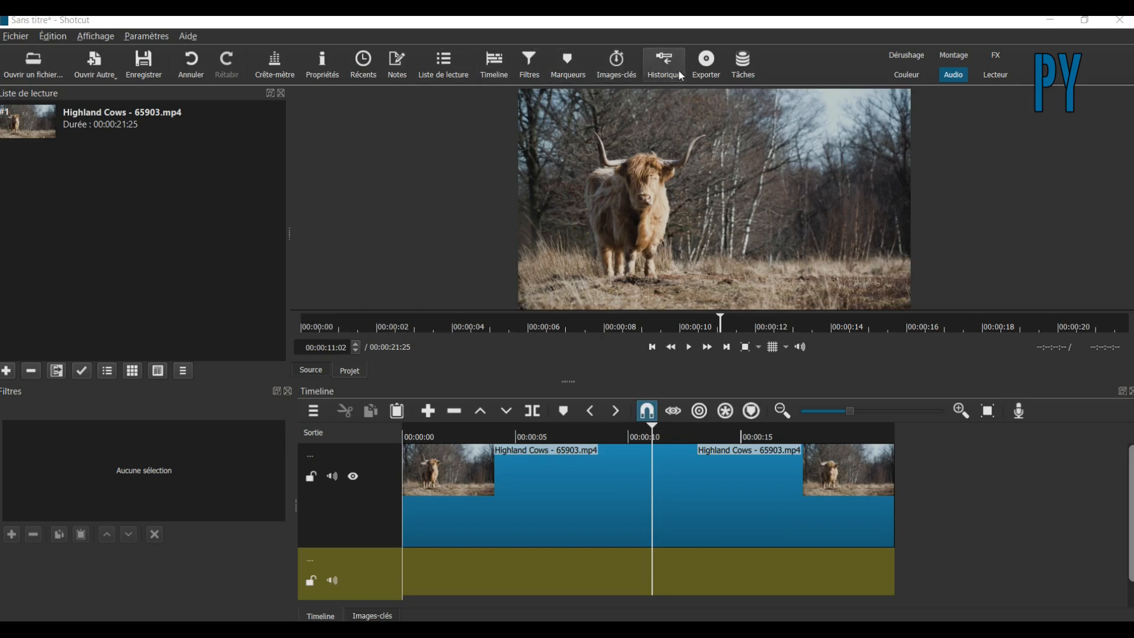
Step: Examine the resolution, aspect ratio and frame rate in the advanced export settings, using an enlarged floating view, and dock it again
click(707, 65)
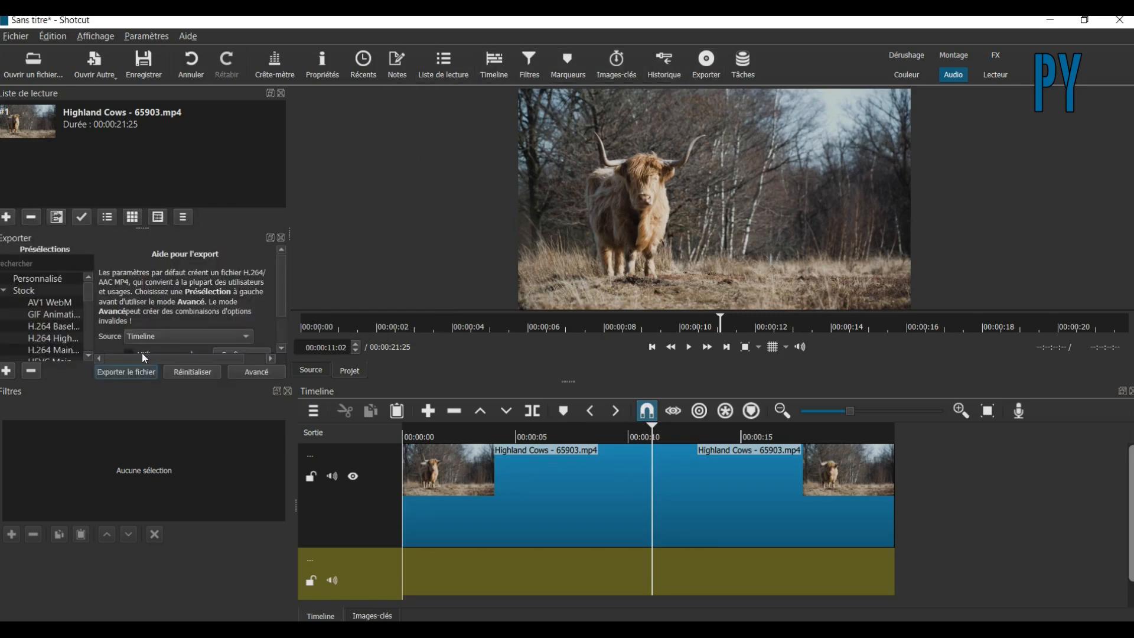
click(250, 376)
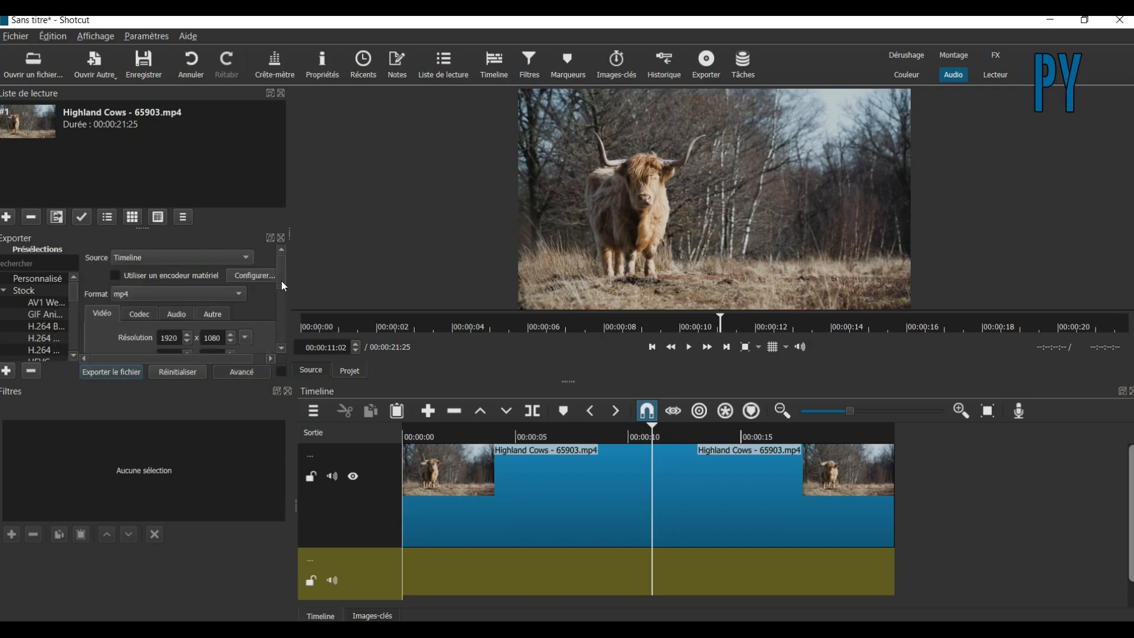
drag(281, 281, 281, 289)
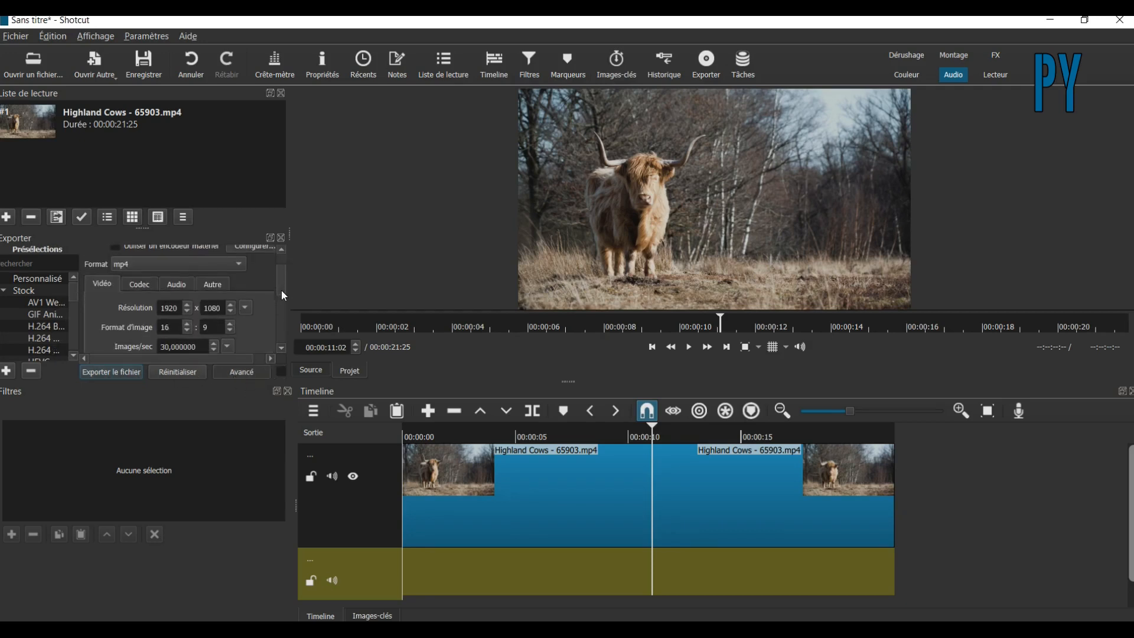
click(270, 238)
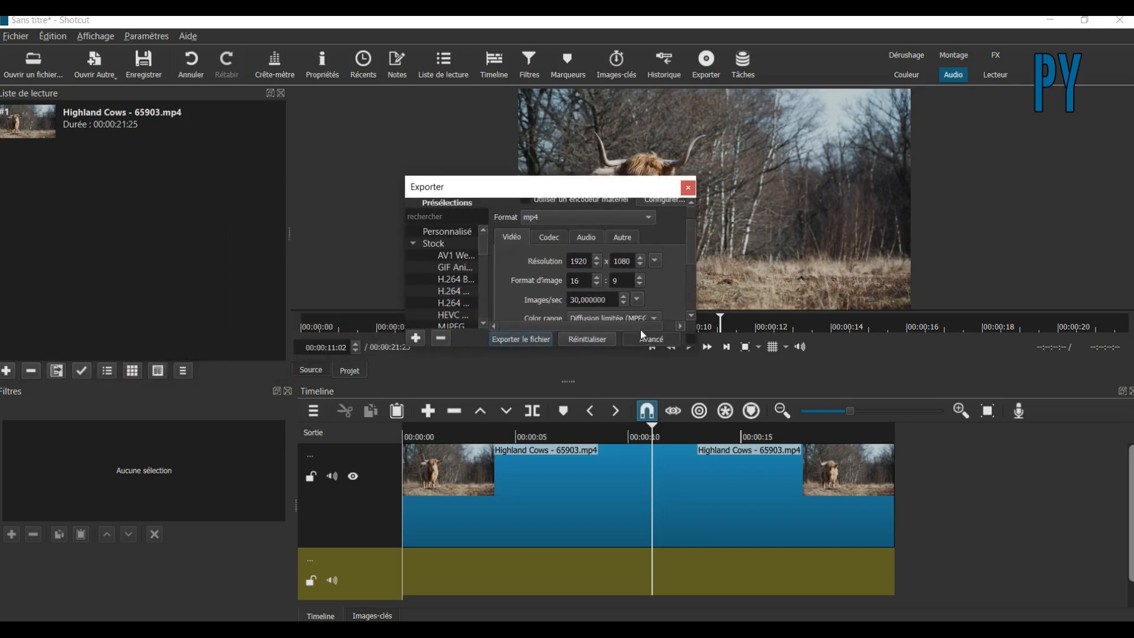
drag(618, 348, 620, 418)
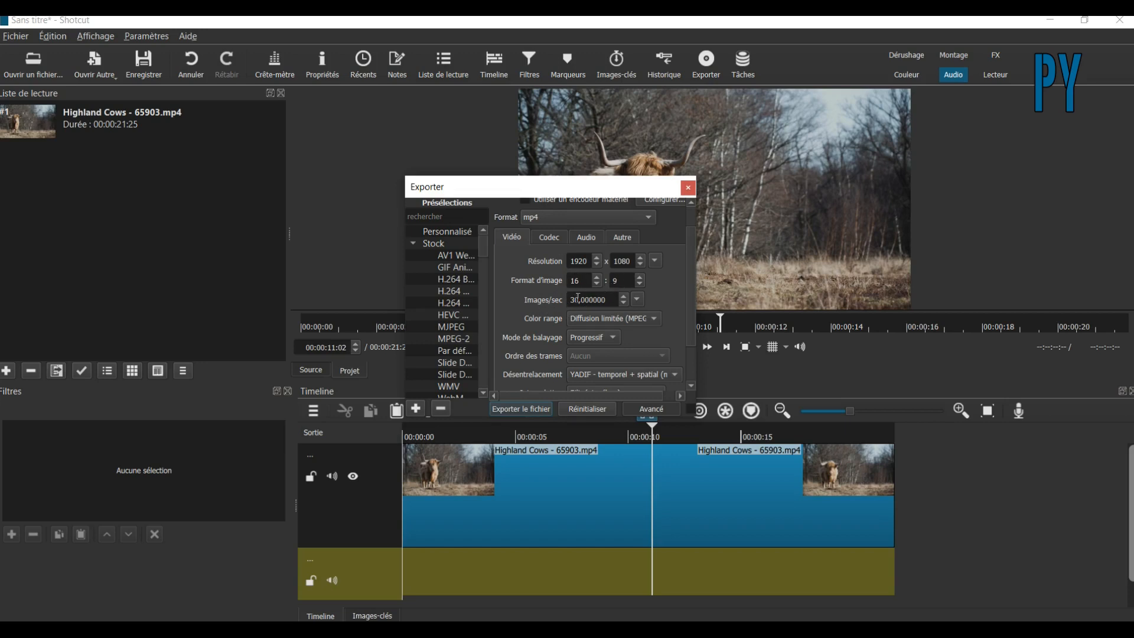
drag(644, 194, 218, 344)
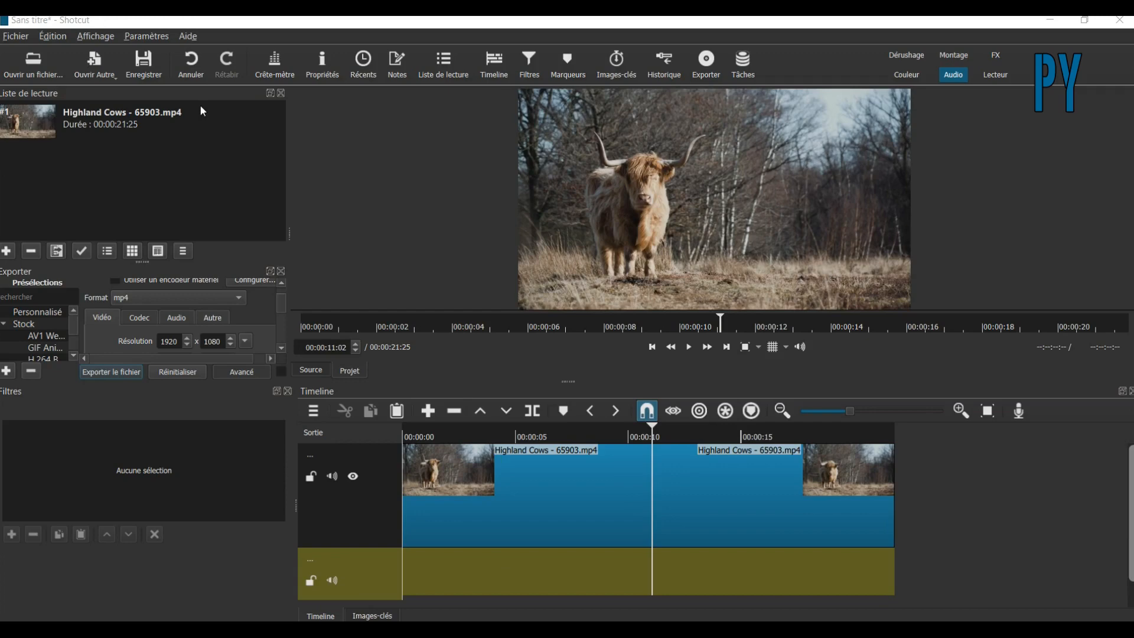
Step: Create a custom video mode for the project and name it SHORT YOUTUBE VIDEO
click(146, 36)
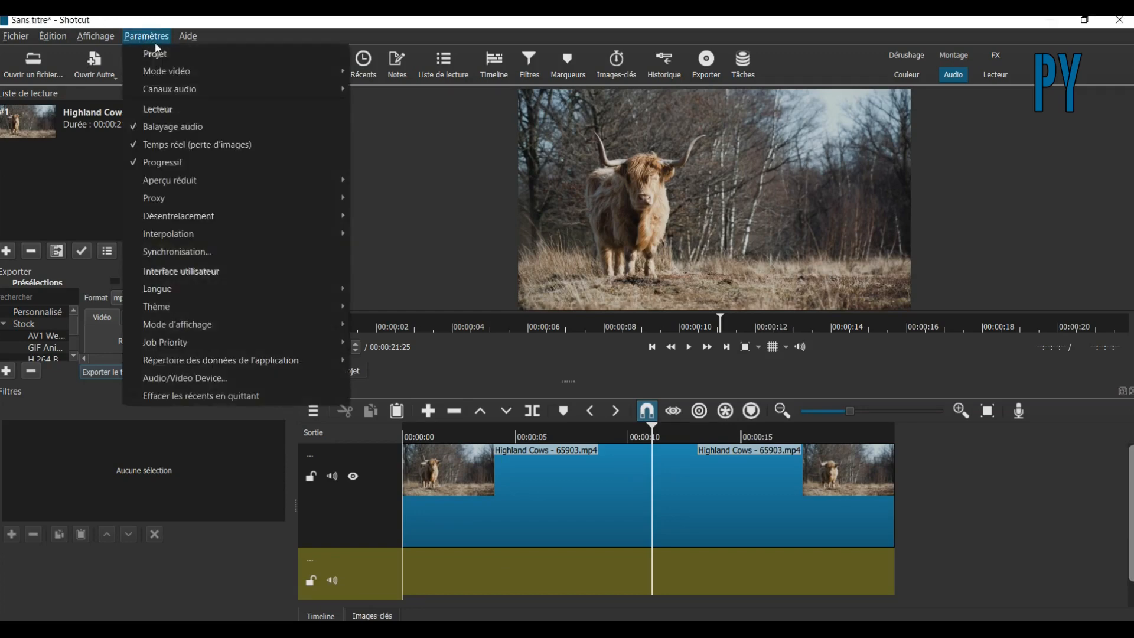
mouse_move(169, 68)
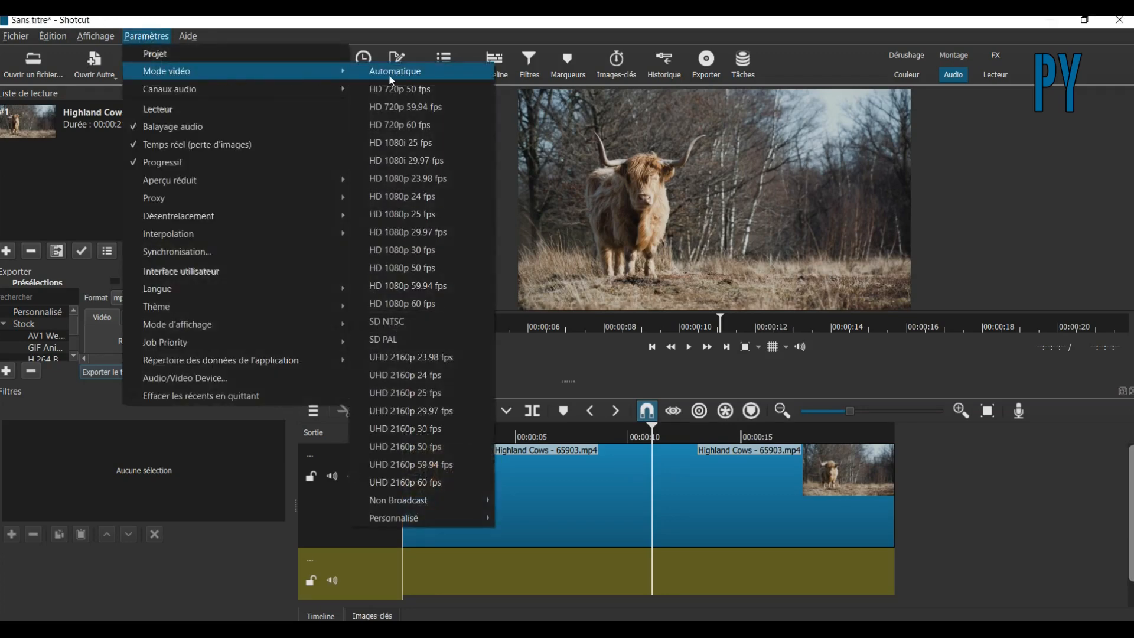
mouse_move(431, 515)
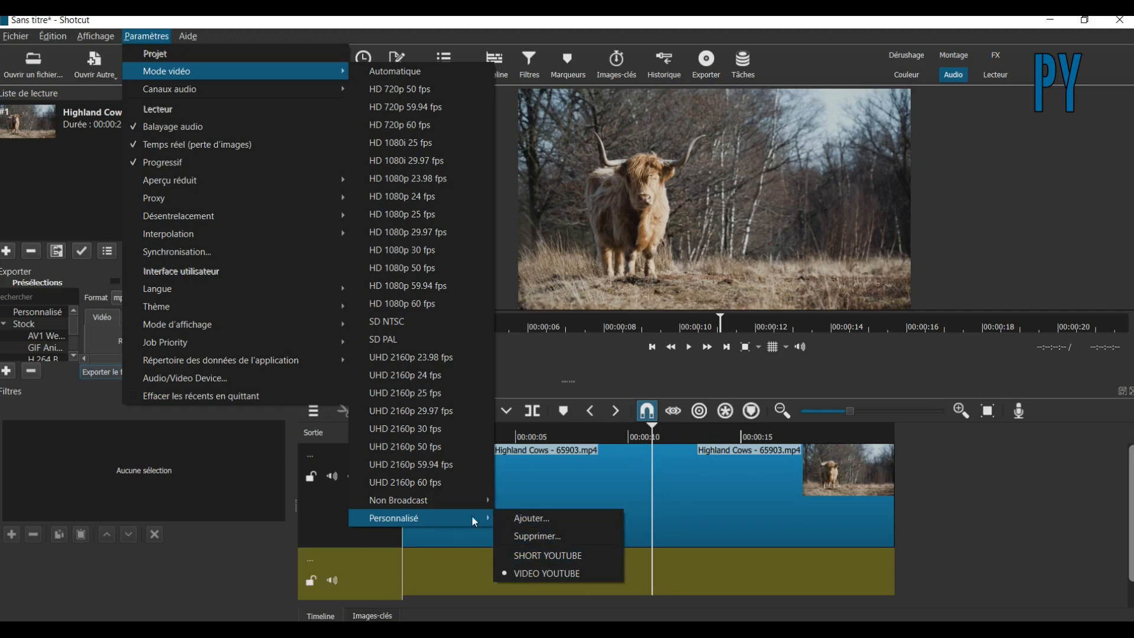
click(537, 521)
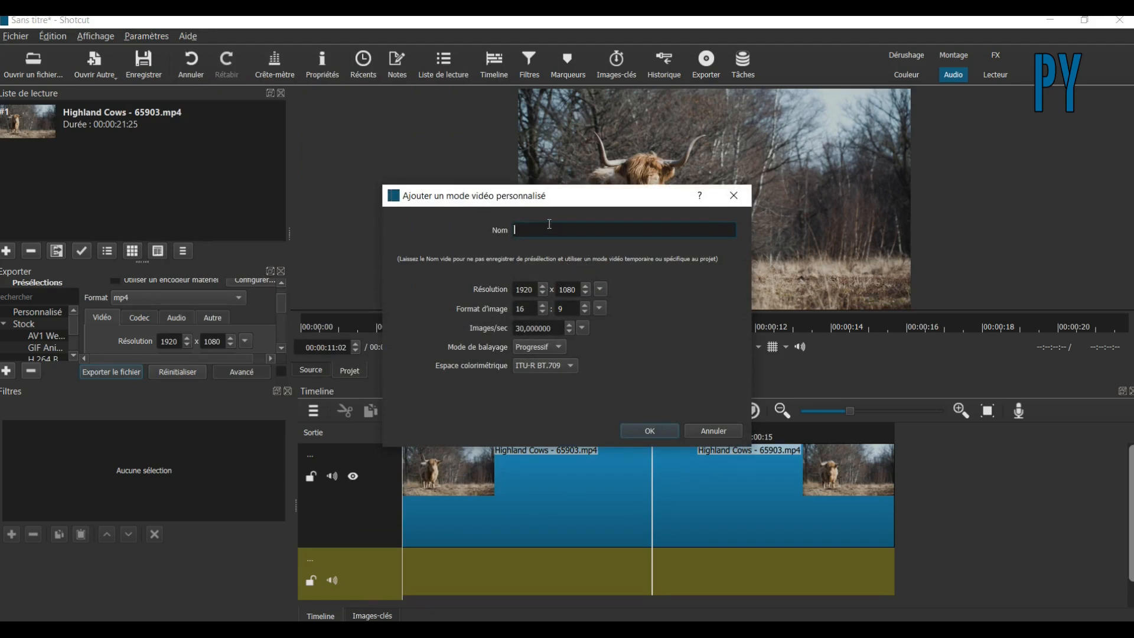
text(SHORT YOUTUBE VIDEO)
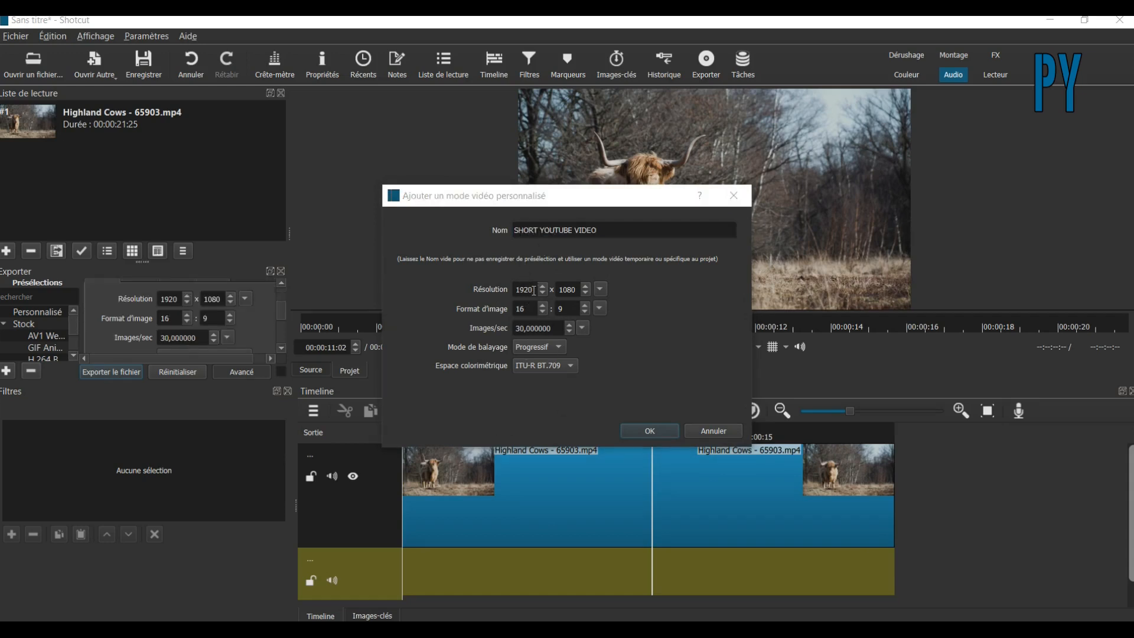
Step: Set the custom mode's resolution to 1080 x 1920 and its aspect ratio to 9:16, and save it
click(534, 290)
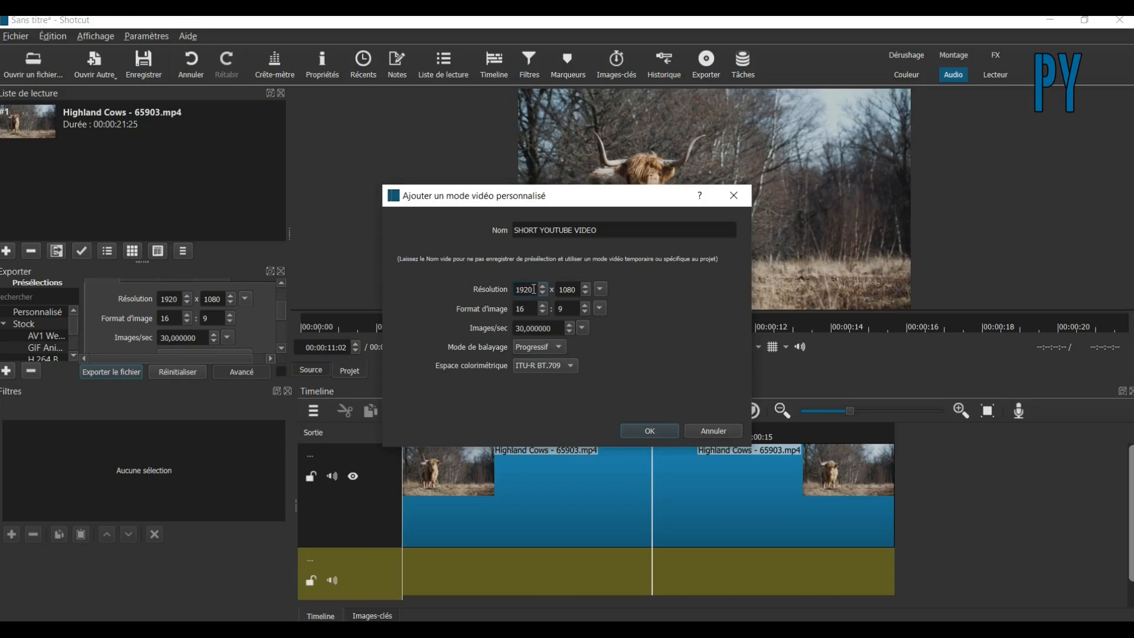
double_click(534, 290)
key(Tab)
text(1920)
drag(523, 309, 509, 314)
text(9)
drag(566, 309, 555, 309)
click(652, 431)
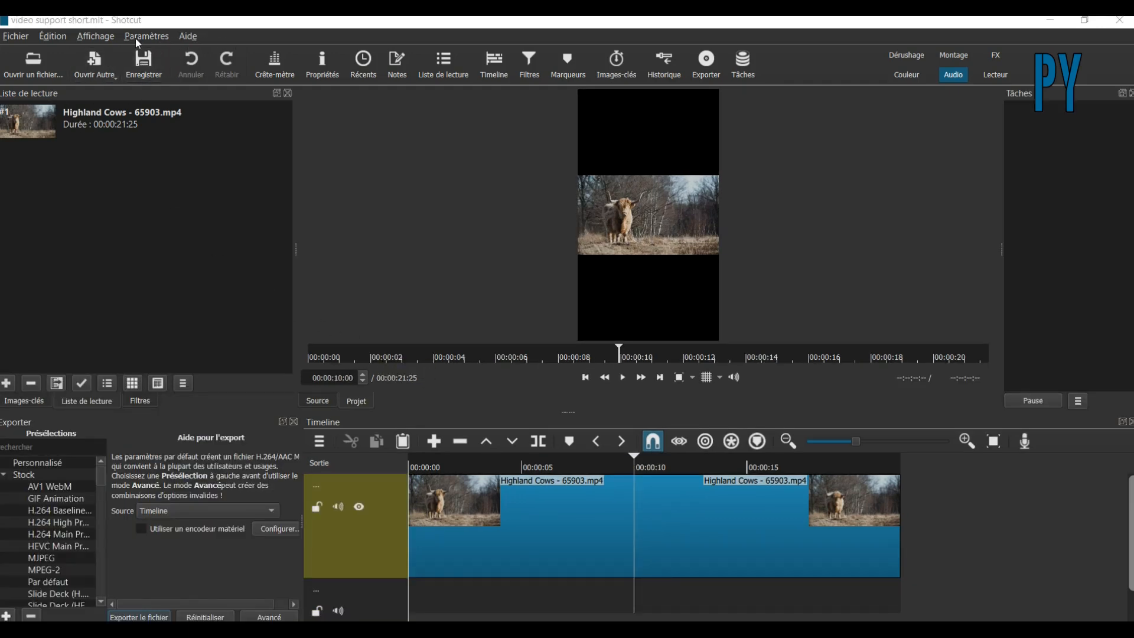
Step: Select the custom video mode SHORT YOUTUBE VIDEO for the project
click(153, 34)
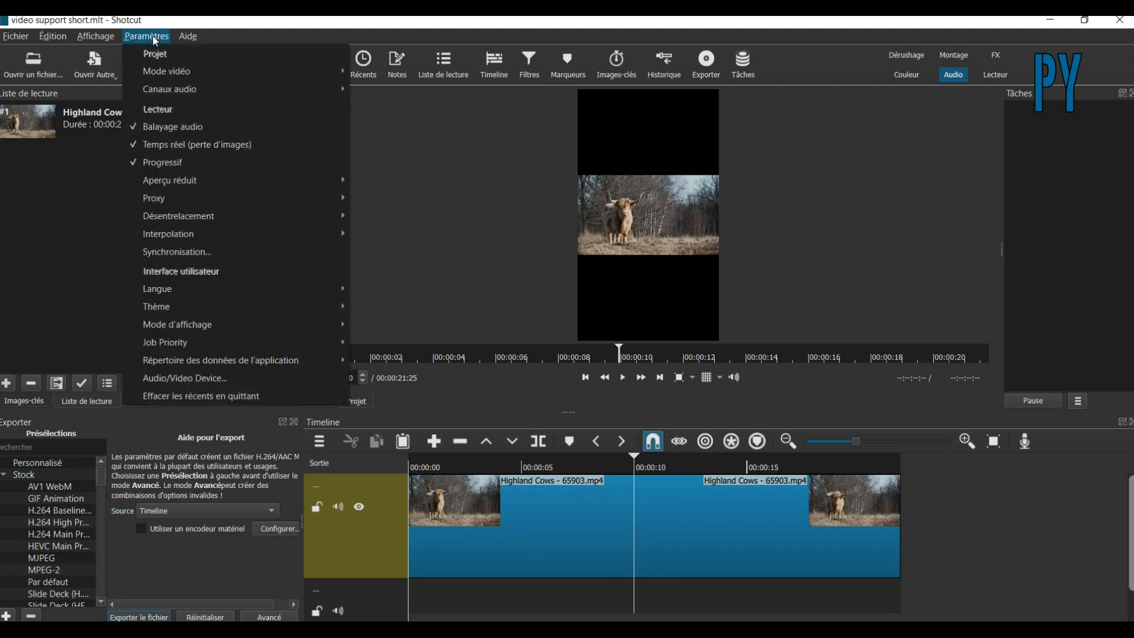
mouse_move(194, 72)
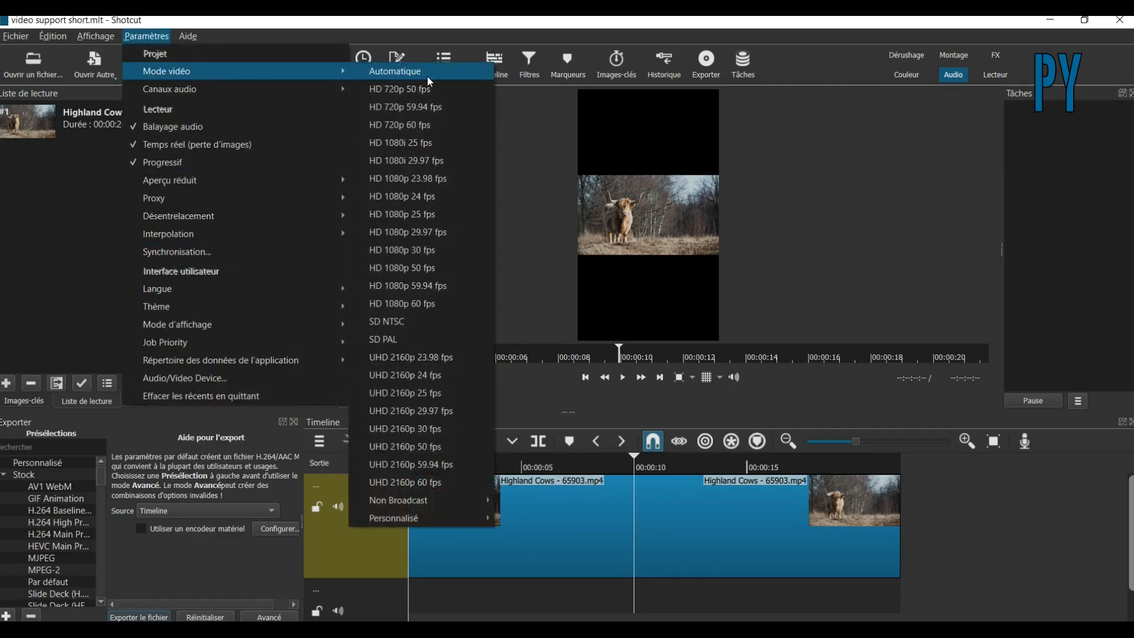
mouse_move(437, 520)
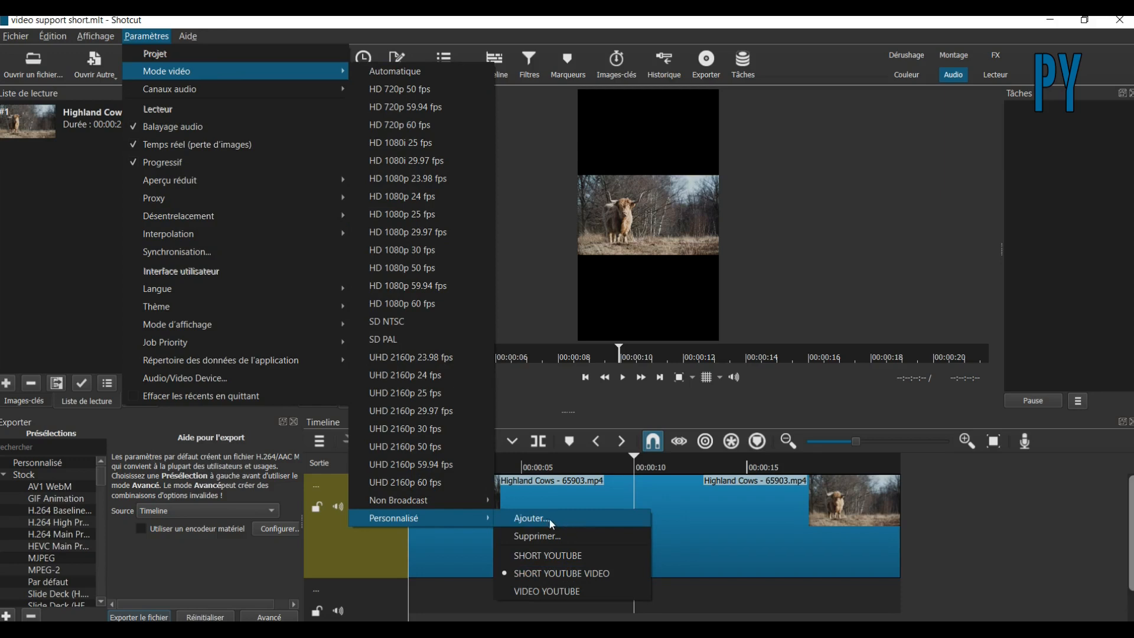
click(569, 572)
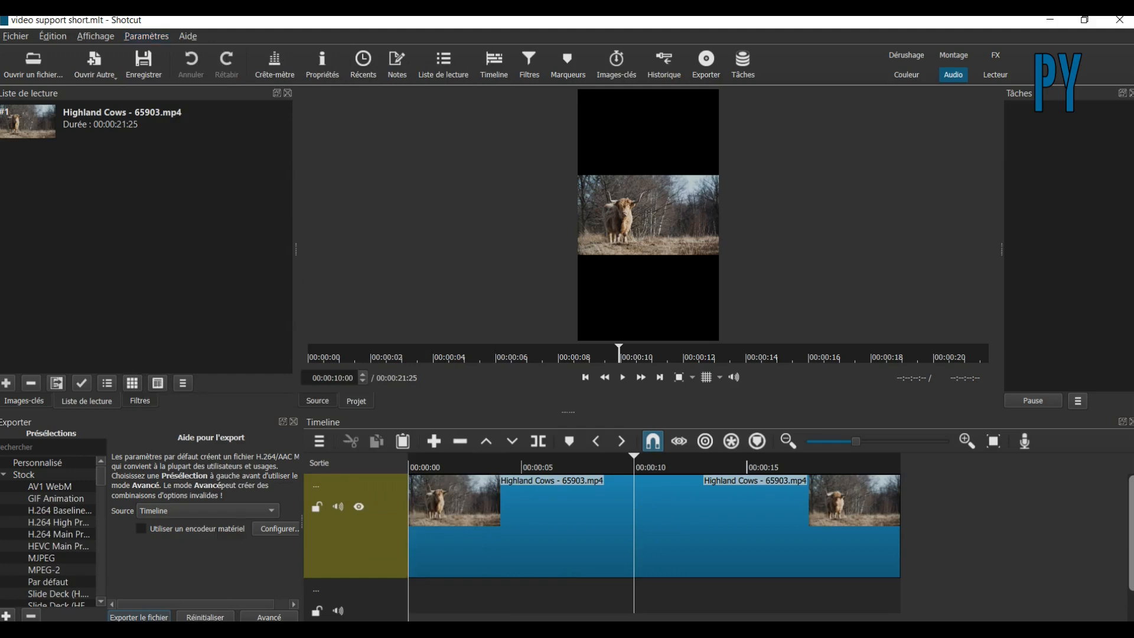
Step: Check that the advanced export settings match the vertical video mode
click(269, 617)
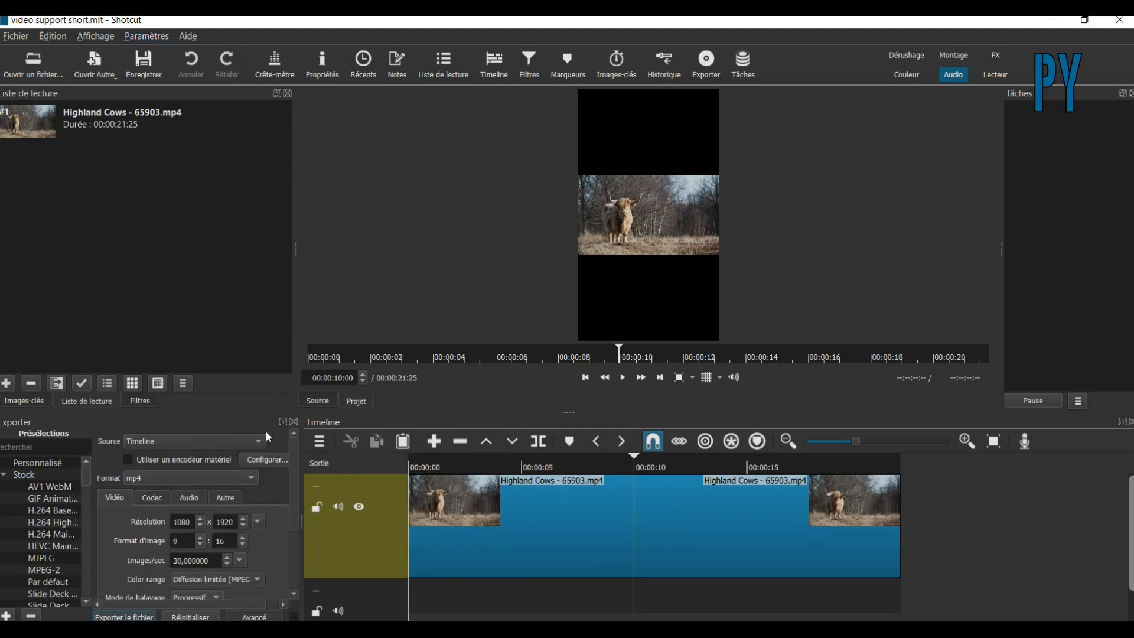
click(283, 421)
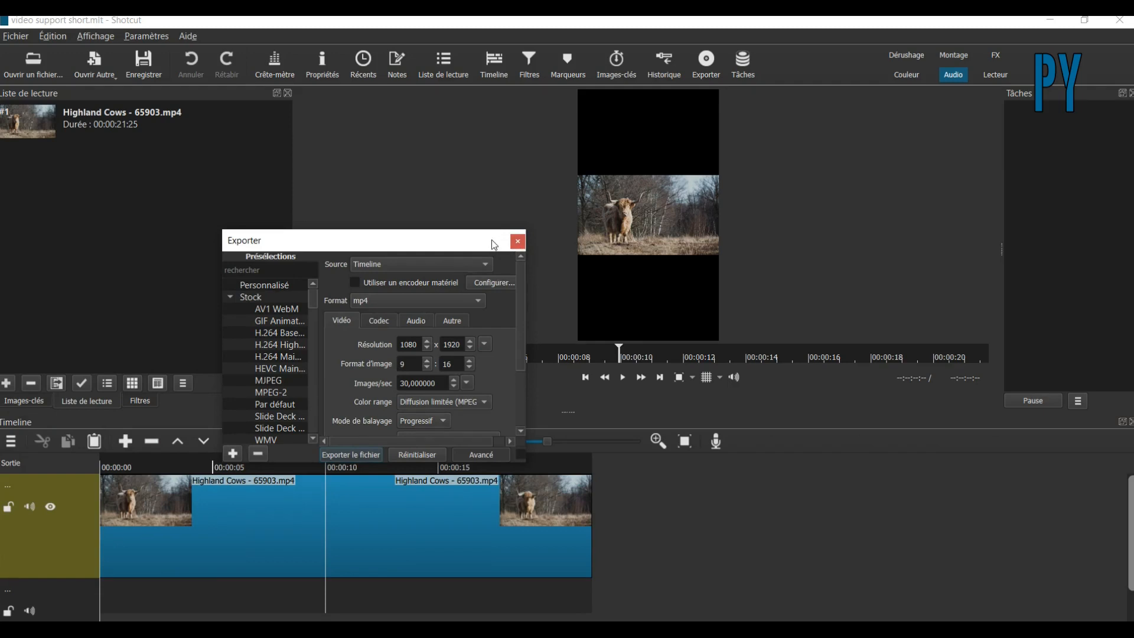
click(517, 243)
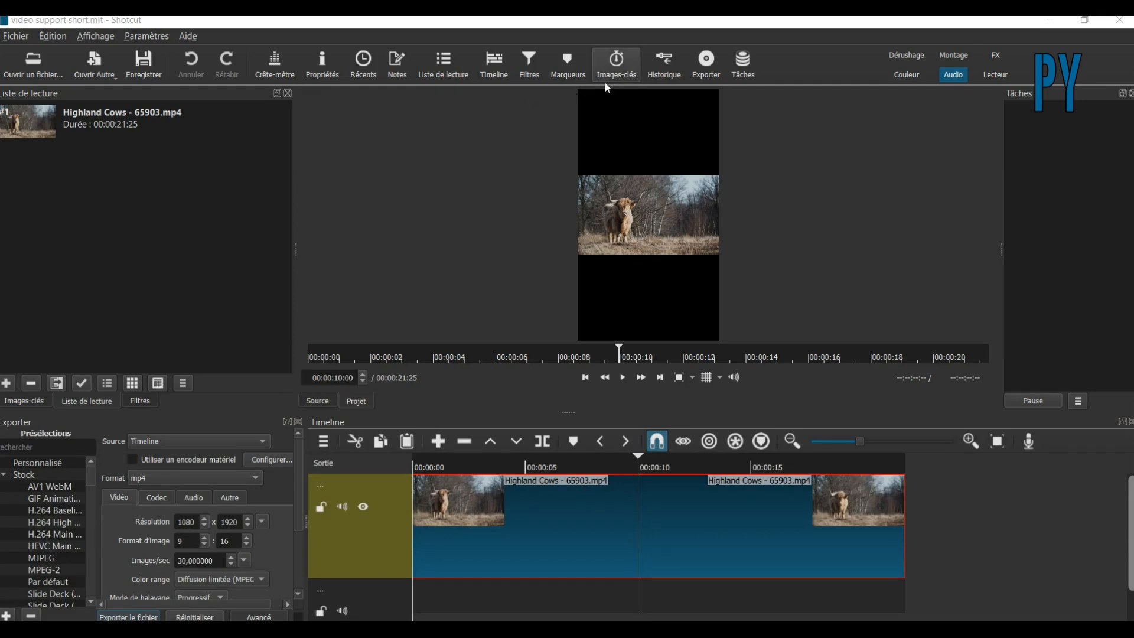
Step: Find the Taille, Position & Rotation filter by searching "taille" and apply it to the Highland Cows clip
click(527, 68)
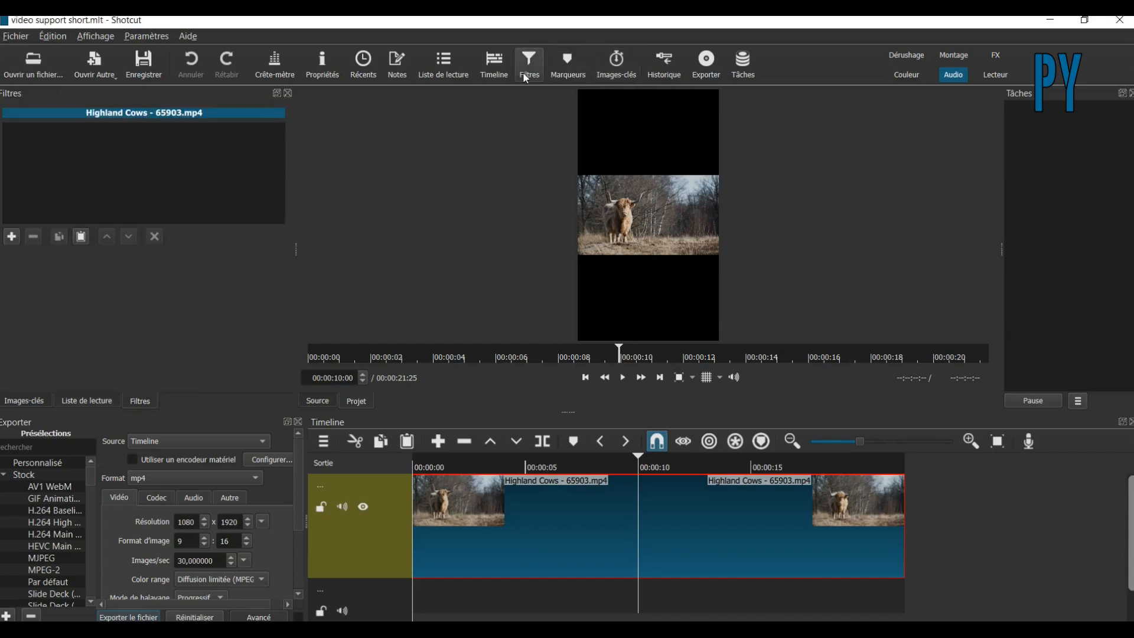
click(11, 236)
click(97, 153)
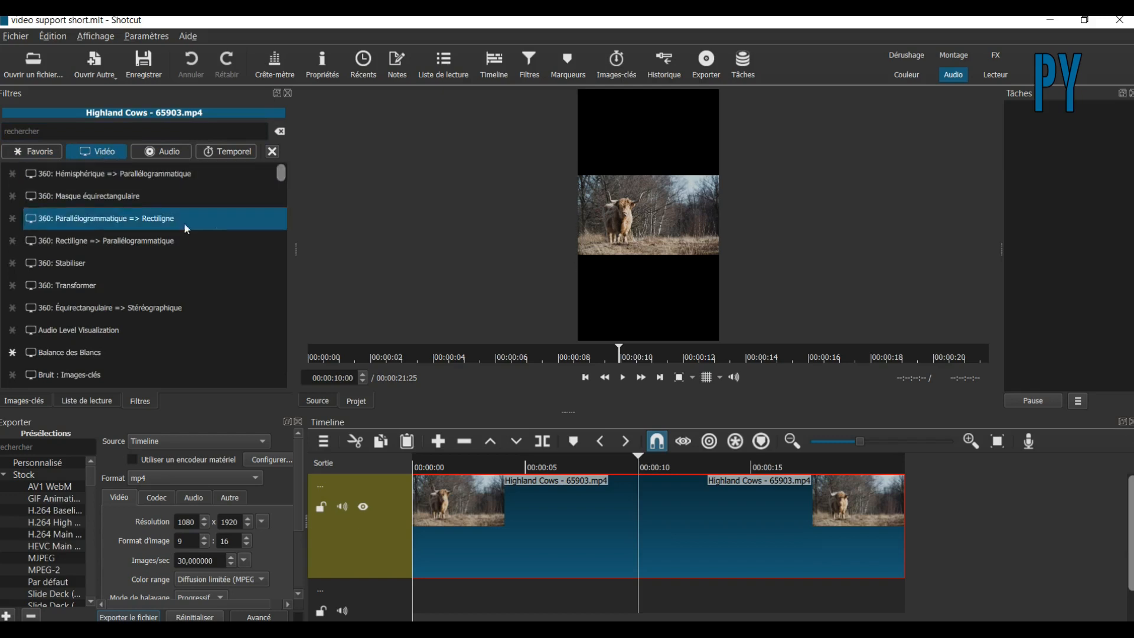
click(138, 137)
text(ta)
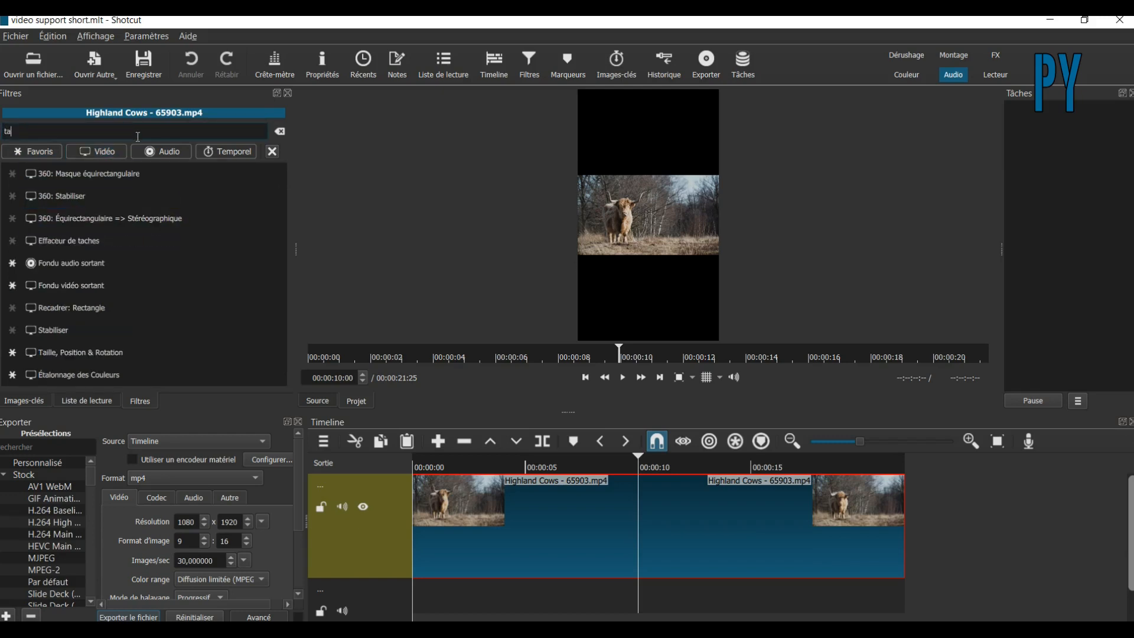
text(ille)
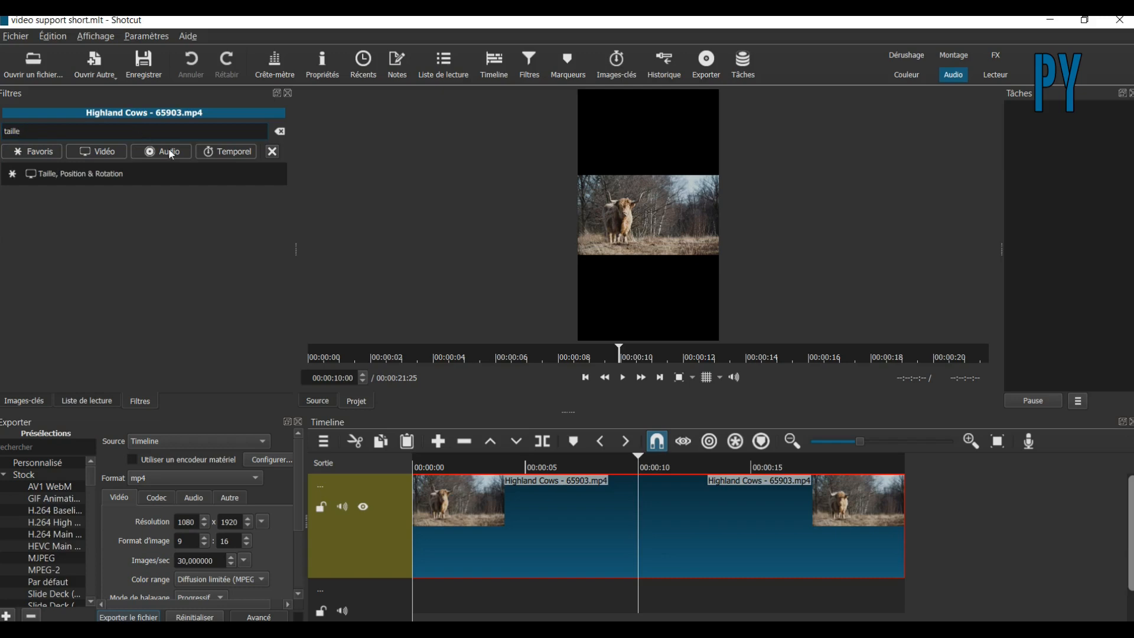
click(99, 175)
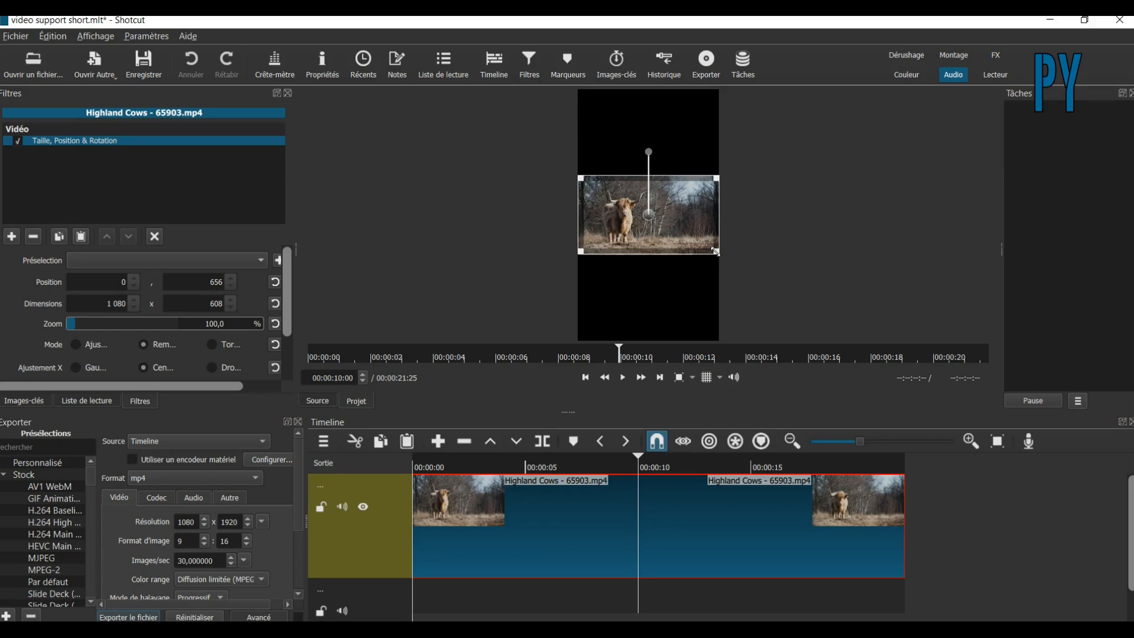
Step: Enlarge the Highland Cows clip to about 327 % so it fills the vertical frame, and reposition it with the cow centred
drag(715, 251, 865, 360)
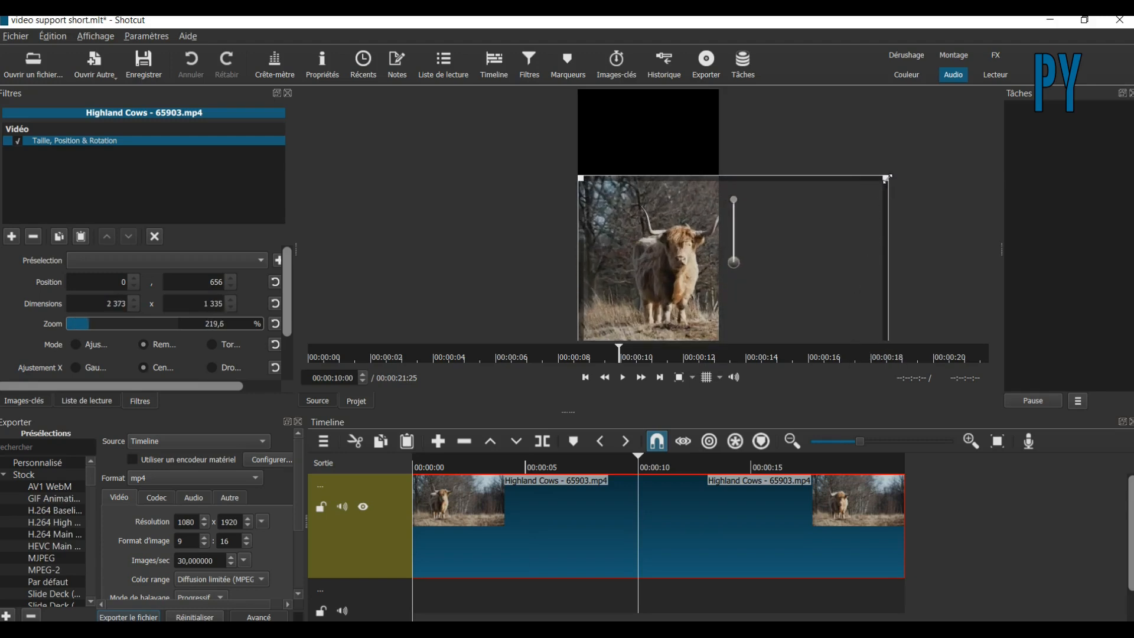
drag(889, 168, 1005, 82)
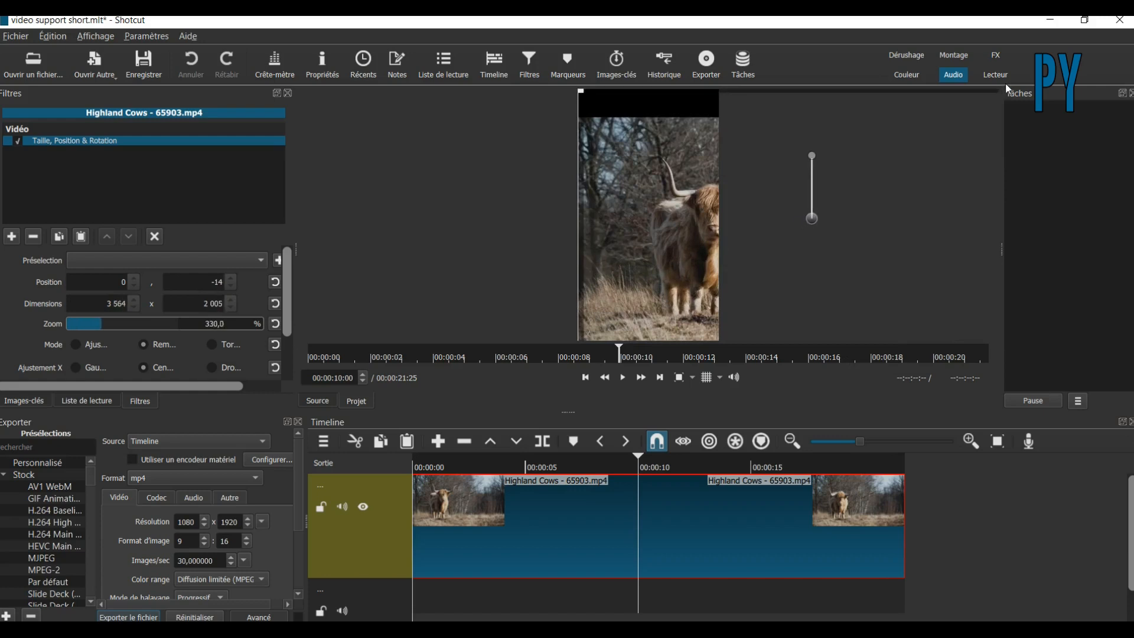
drag(812, 219, 717, 218)
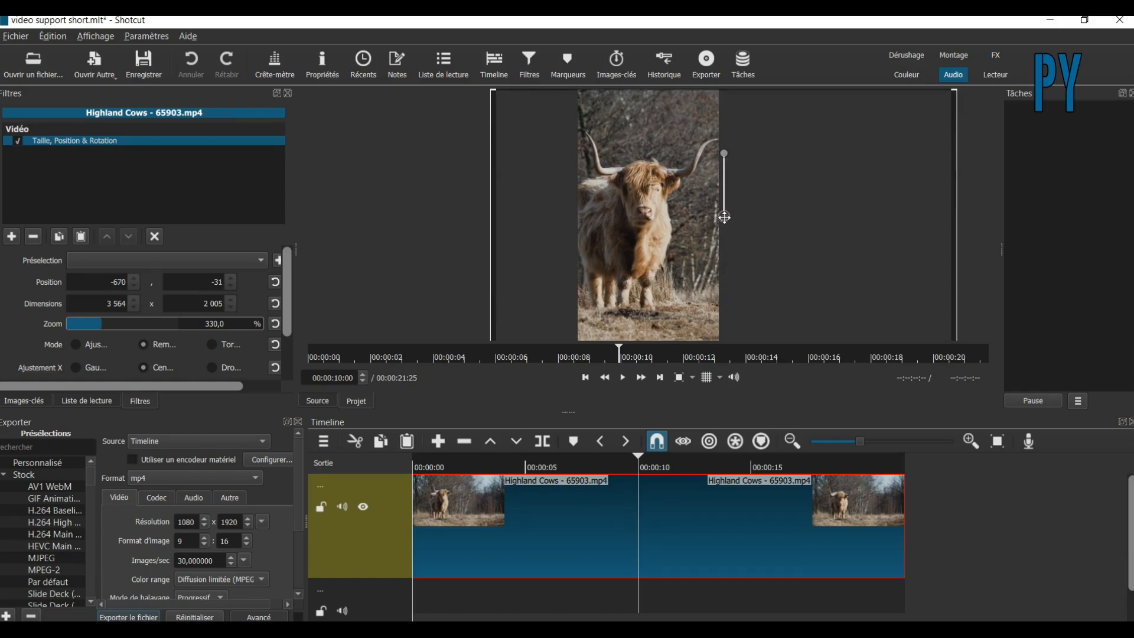
drag(730, 216, 736, 214)
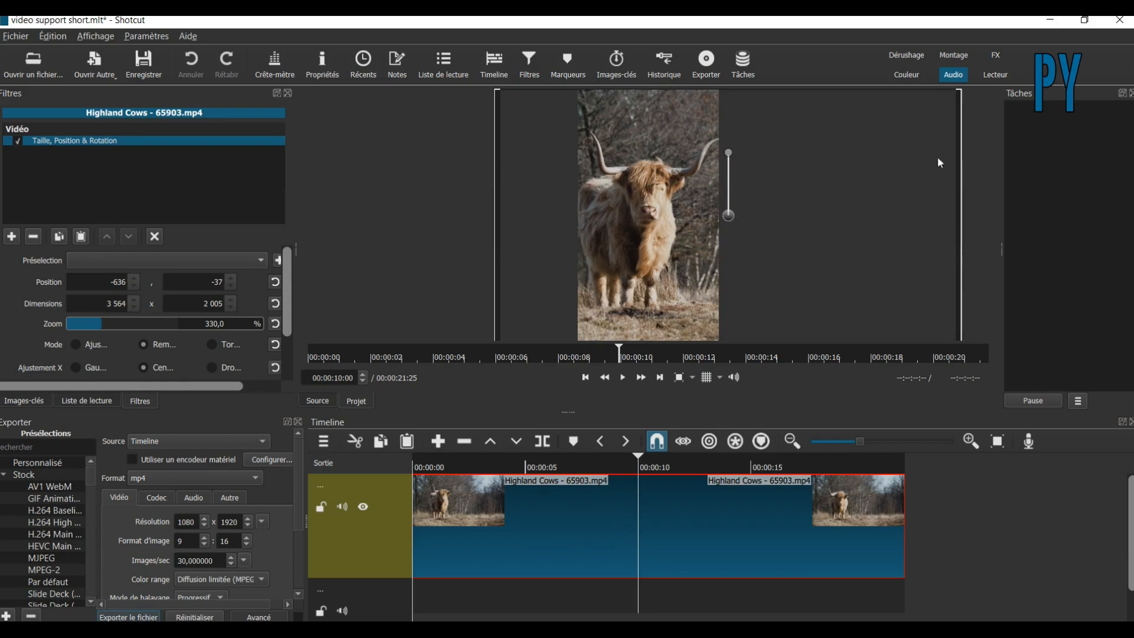
drag(954, 101, 944, 104)
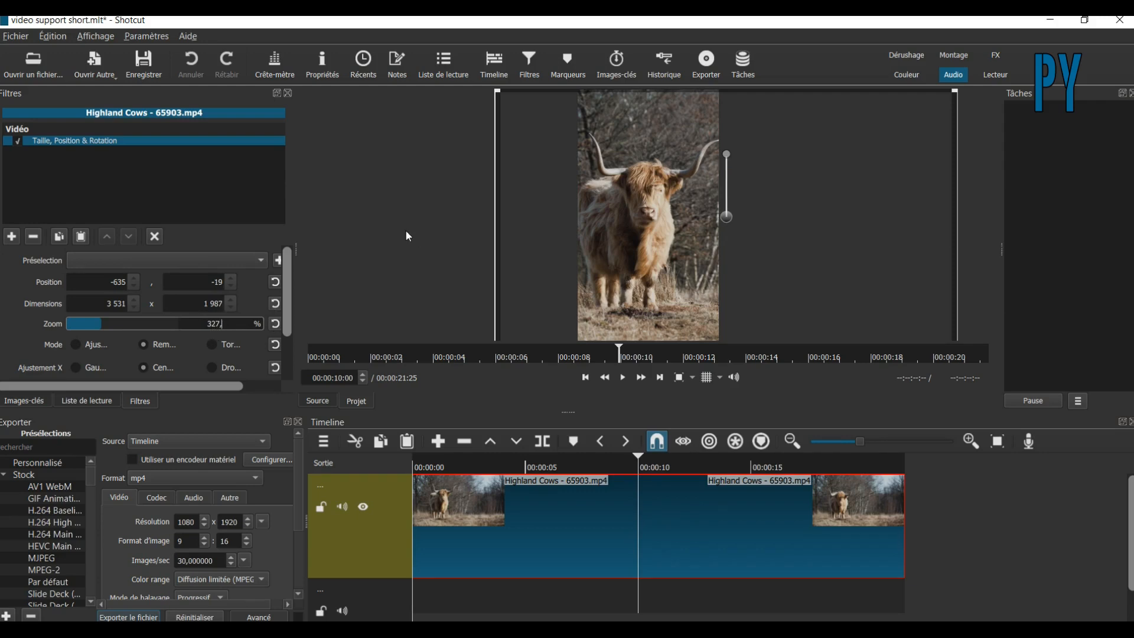
Step: Set the clip's zoom to 320 % and shift it to about -592, -32 so the cow stays framed
key(BackSpace)
key(BackSpace)
key(BackSpace)
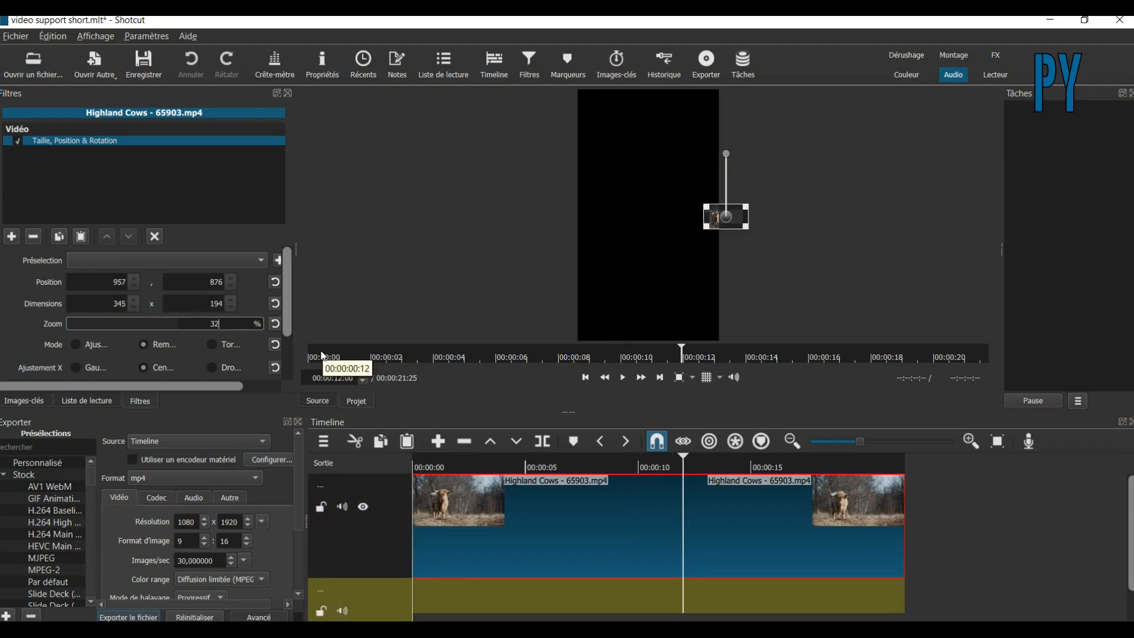
text(0)
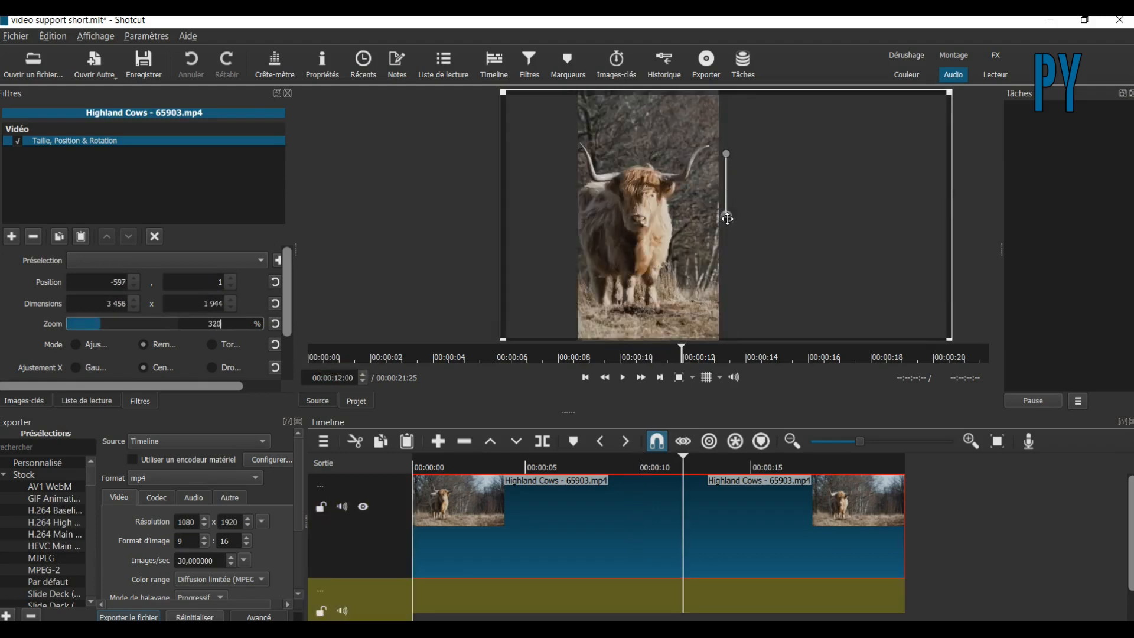
key(Return)
drag(722, 211, 720, 208)
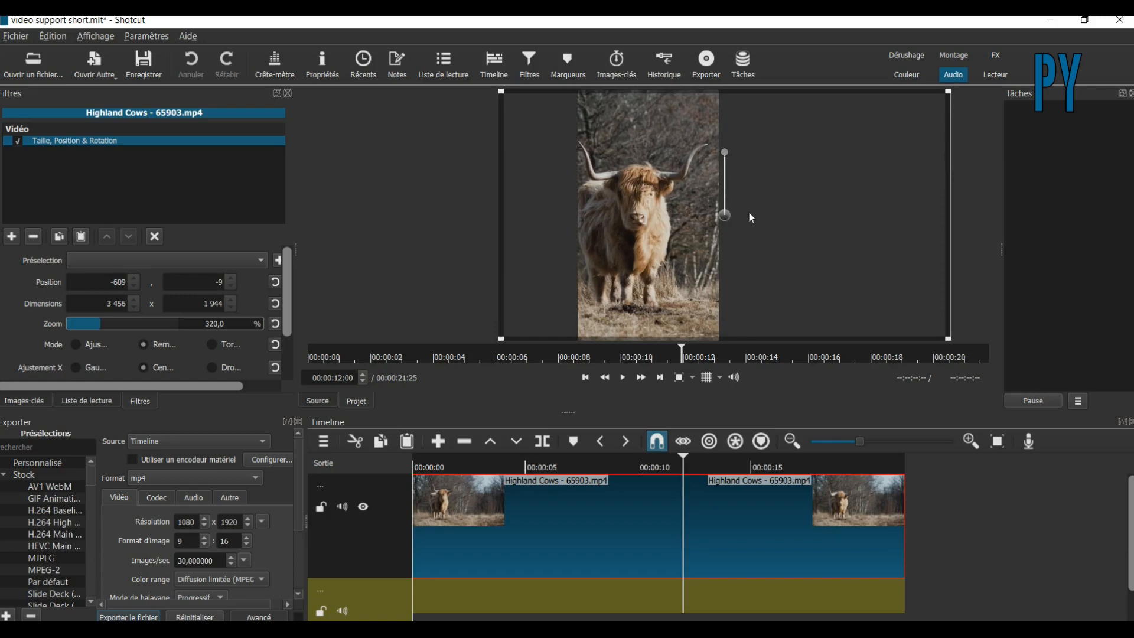
drag(735, 216, 737, 217)
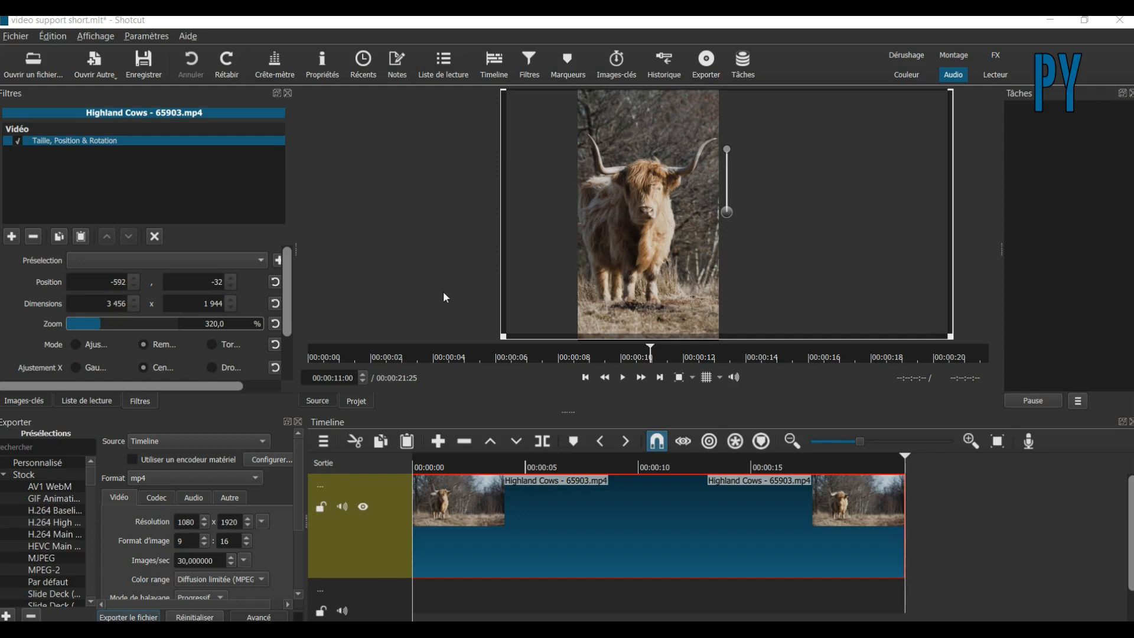
Step: Split the Highland Cows clip at 00:00:10:04 on the timeline
click(645, 470)
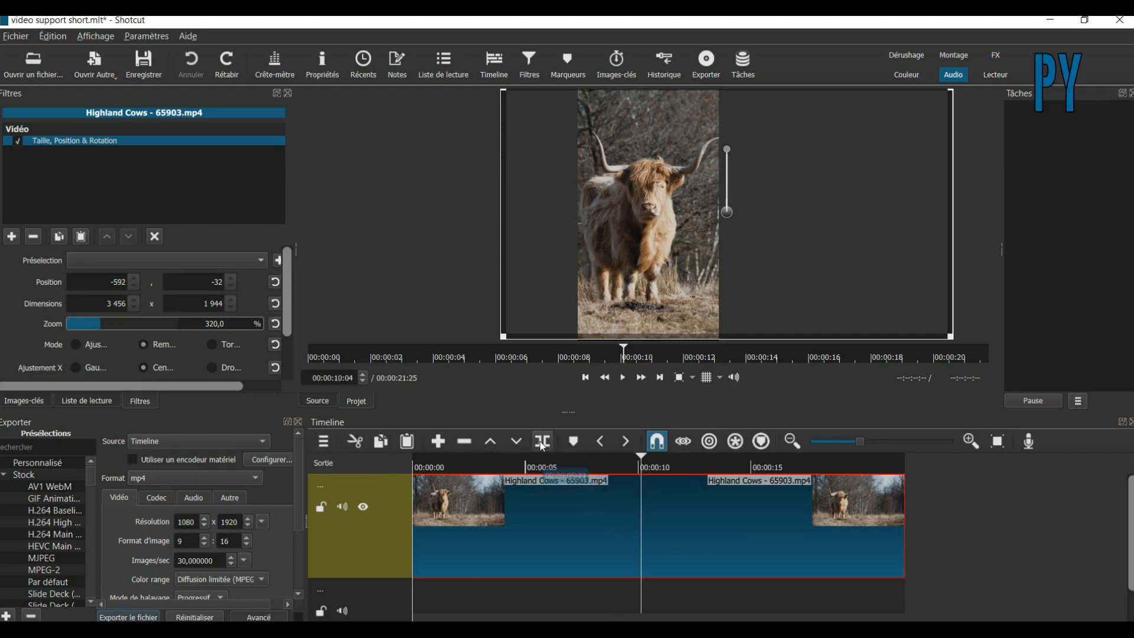
key(ctrl+y)
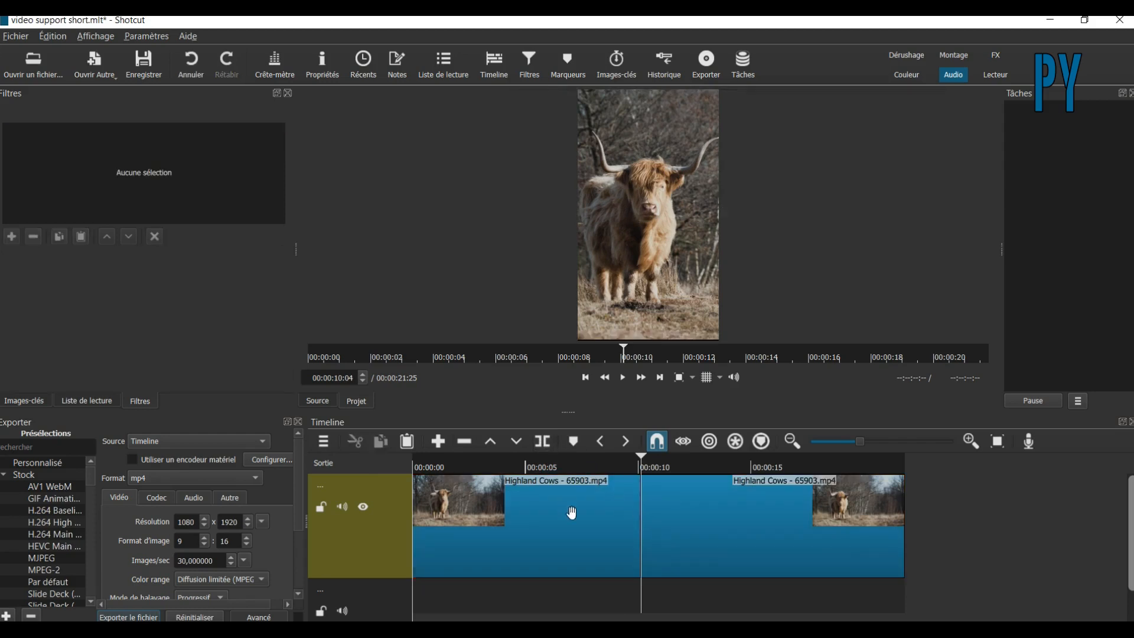
Step: Set the zoom of the second clip segment to 250 % in the Taille, Position & Rotation filter
click(740, 473)
click(738, 468)
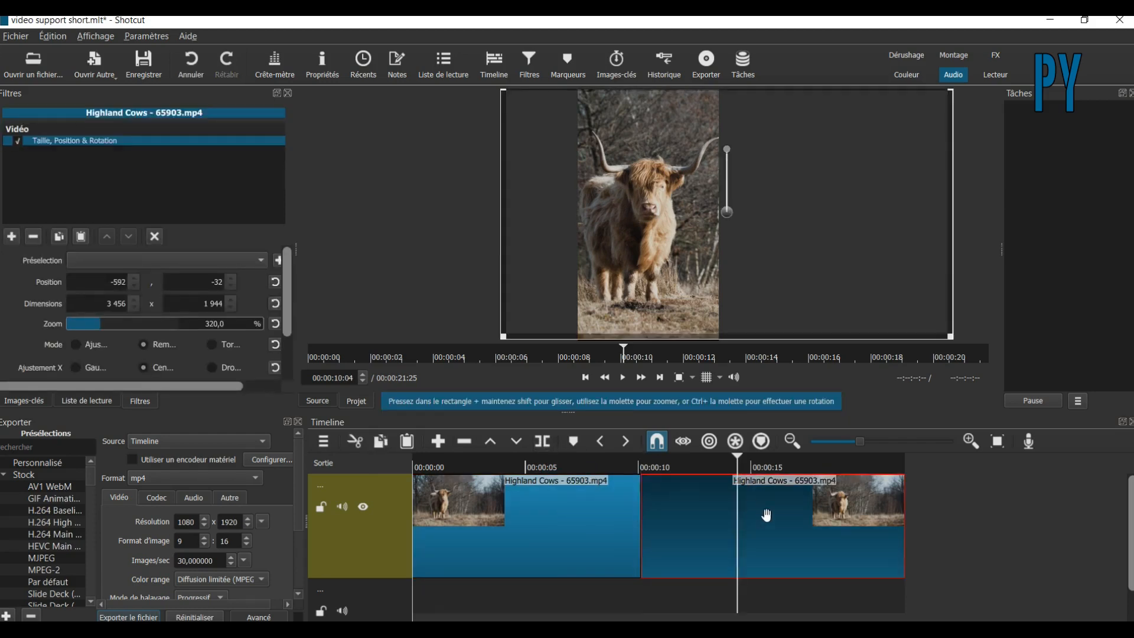
drag(232, 326, 197, 328)
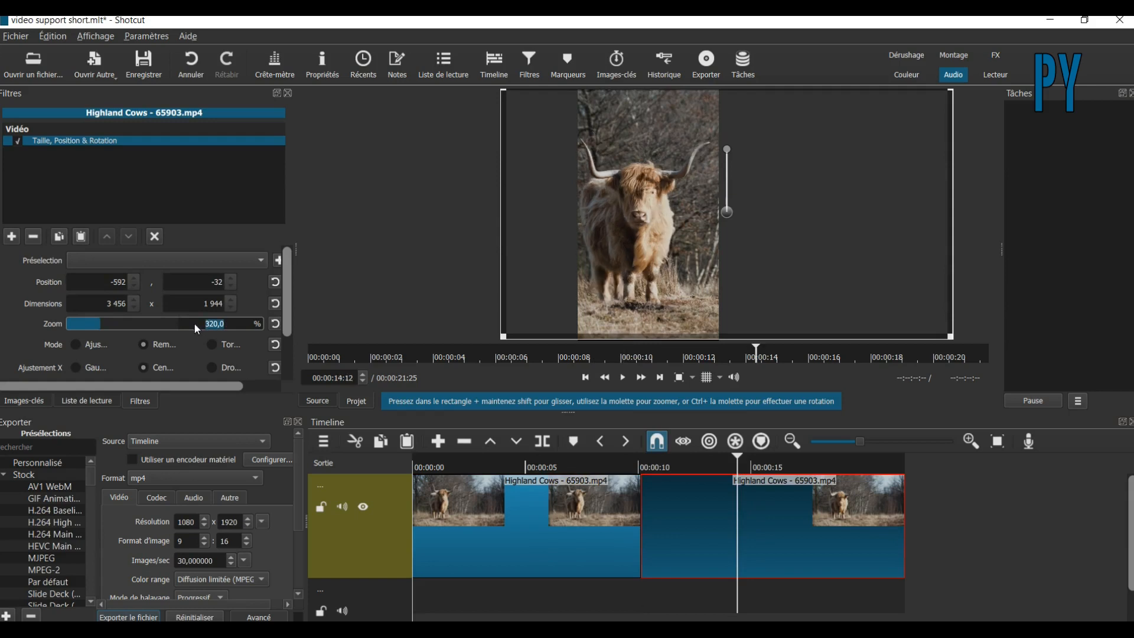
text(25)
key(Return)
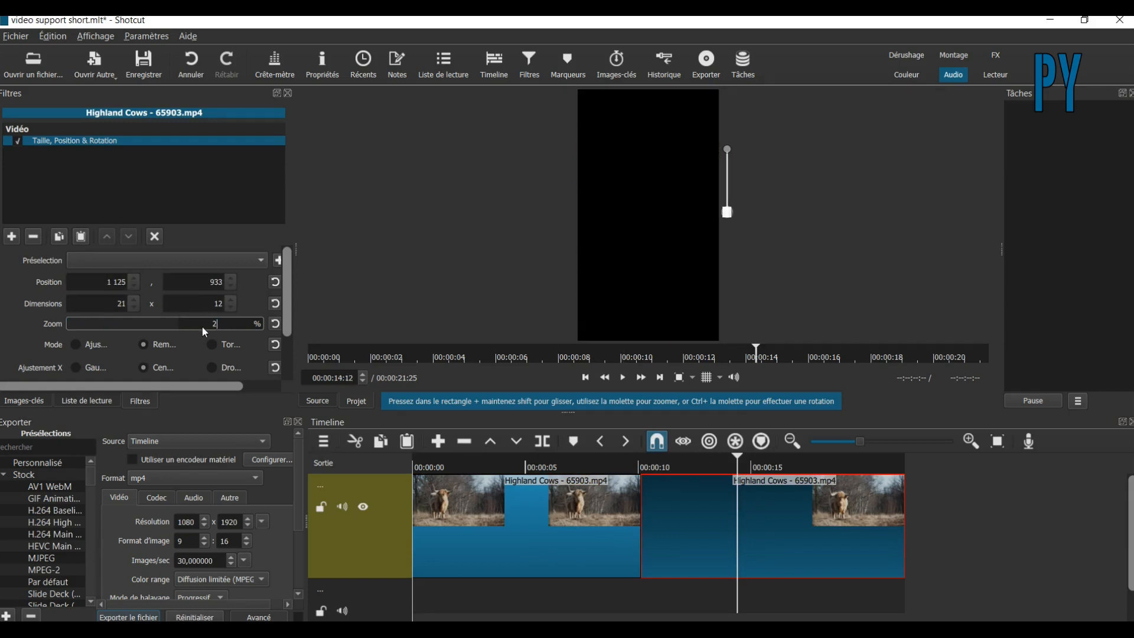
text(0)
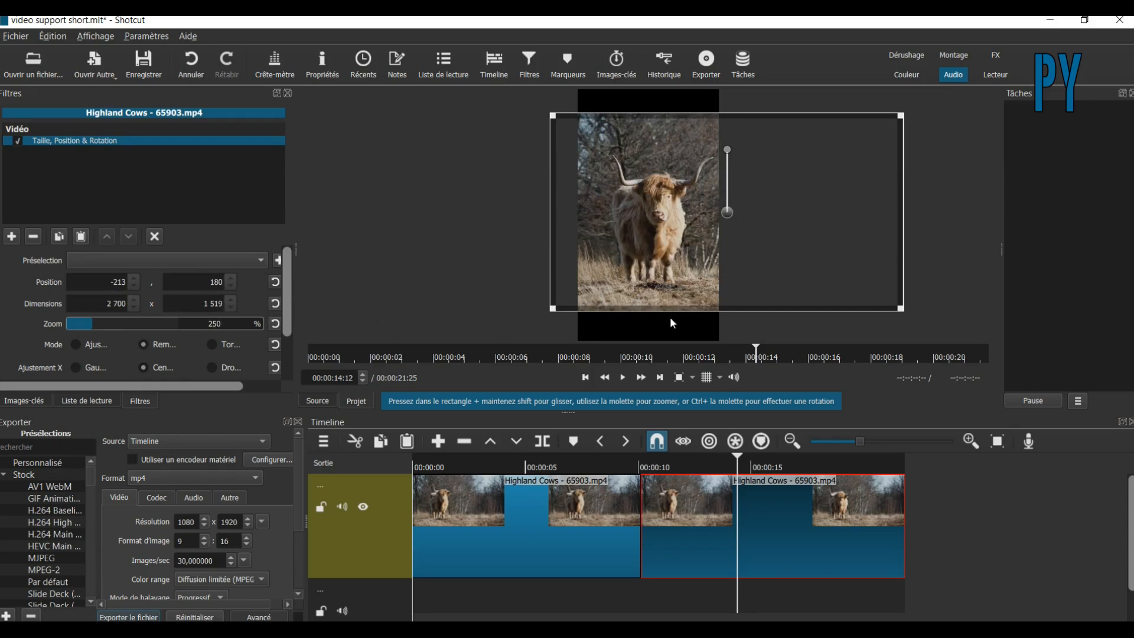
Step: Change the second segment's filter background colour to white (#ffffff)
drag(287, 310, 291, 363)
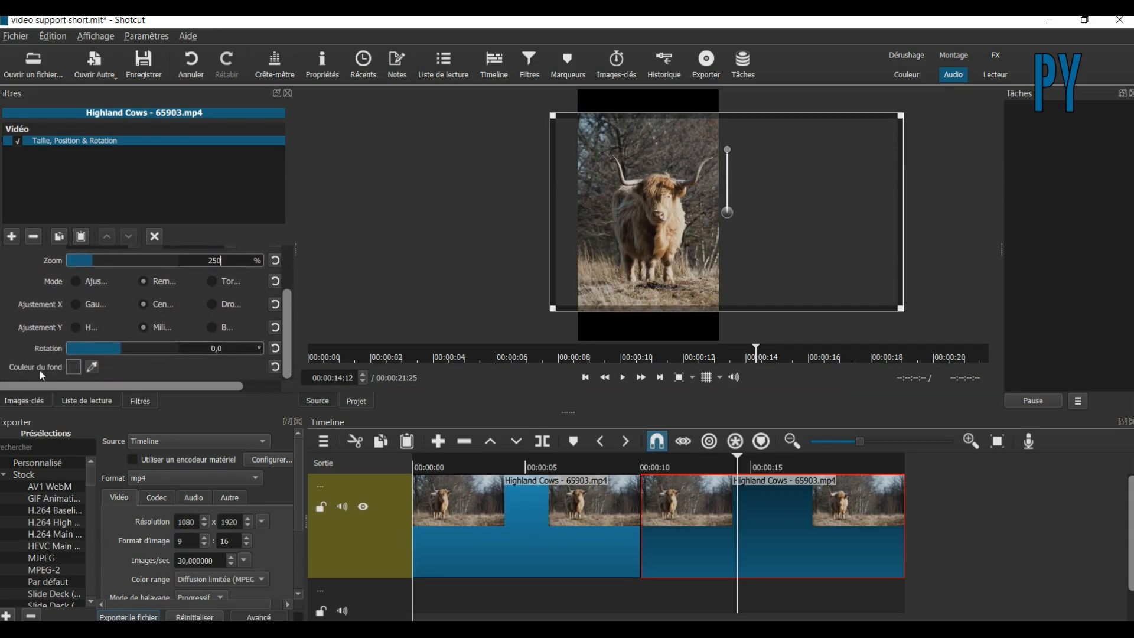
click(73, 368)
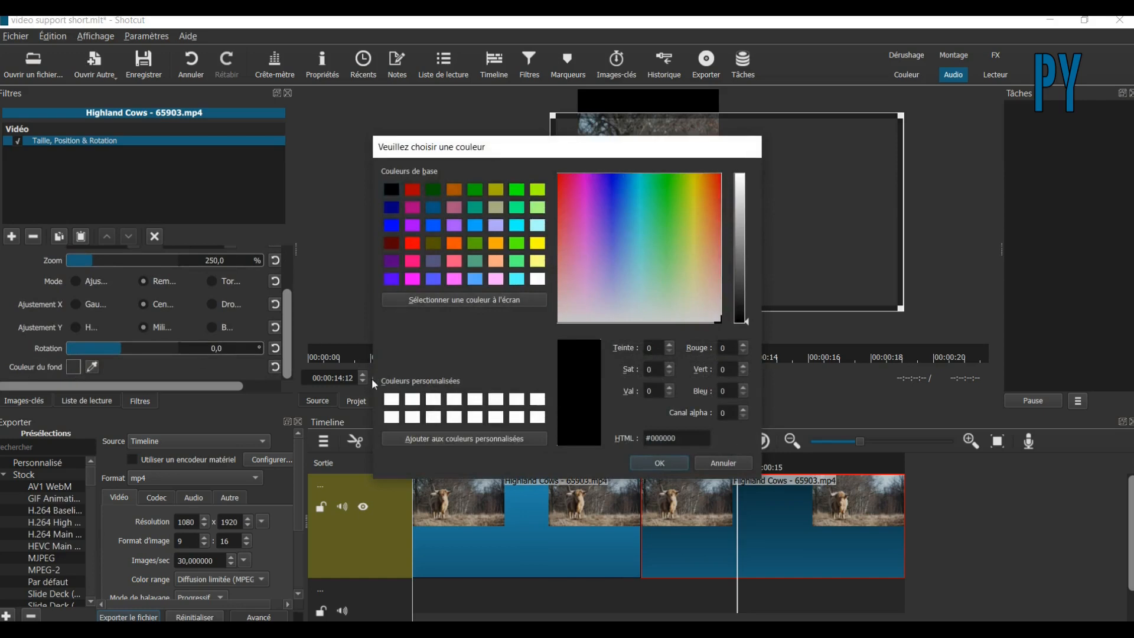
click(392, 401)
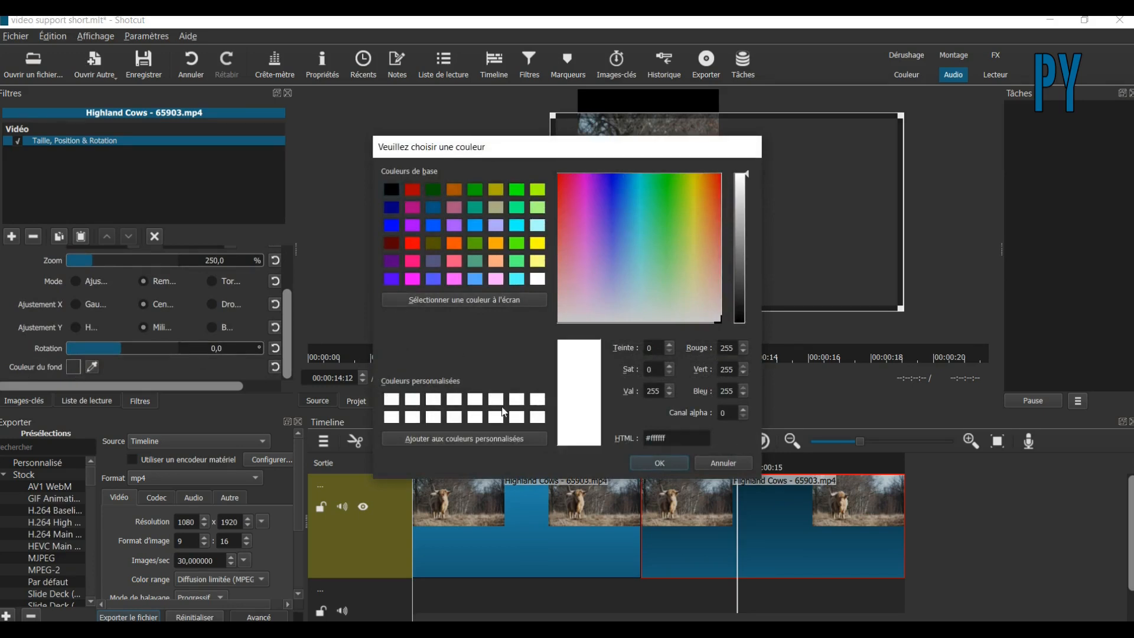
click(659, 463)
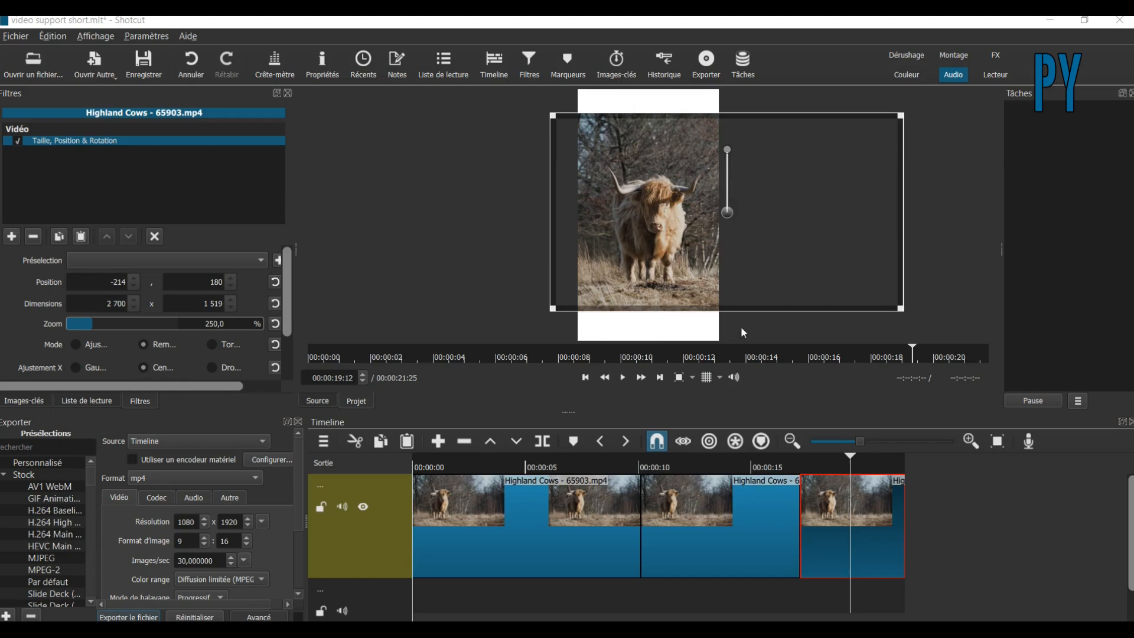
Step: Set the last segment's zoom to 200 % and move it to about -120, 309 so it spans the frame's width
click(244, 330)
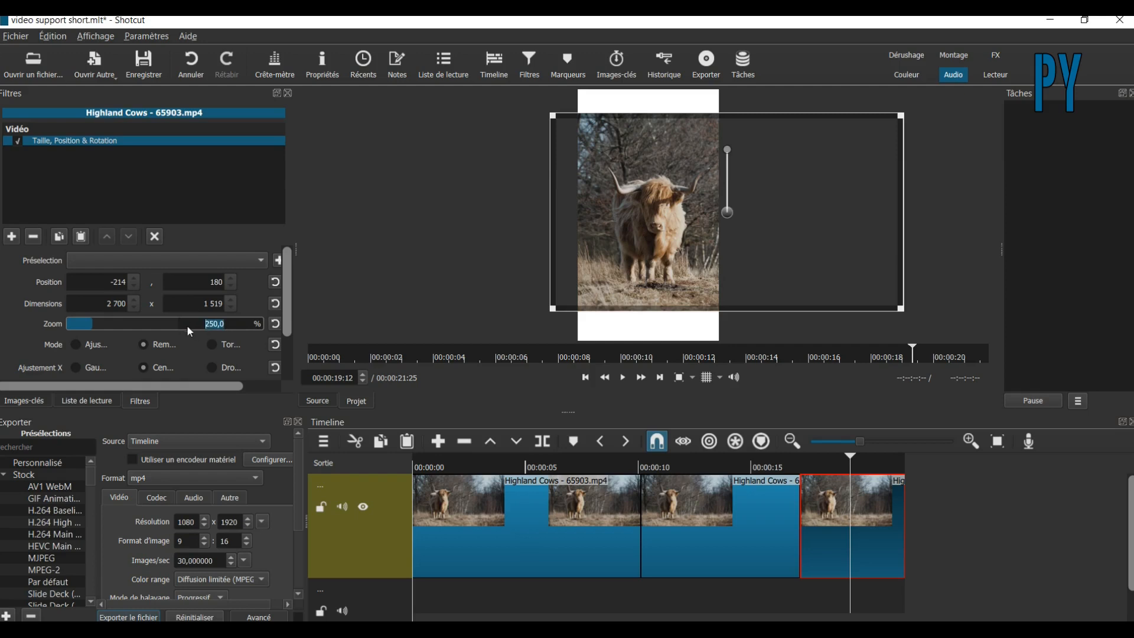
text(200)
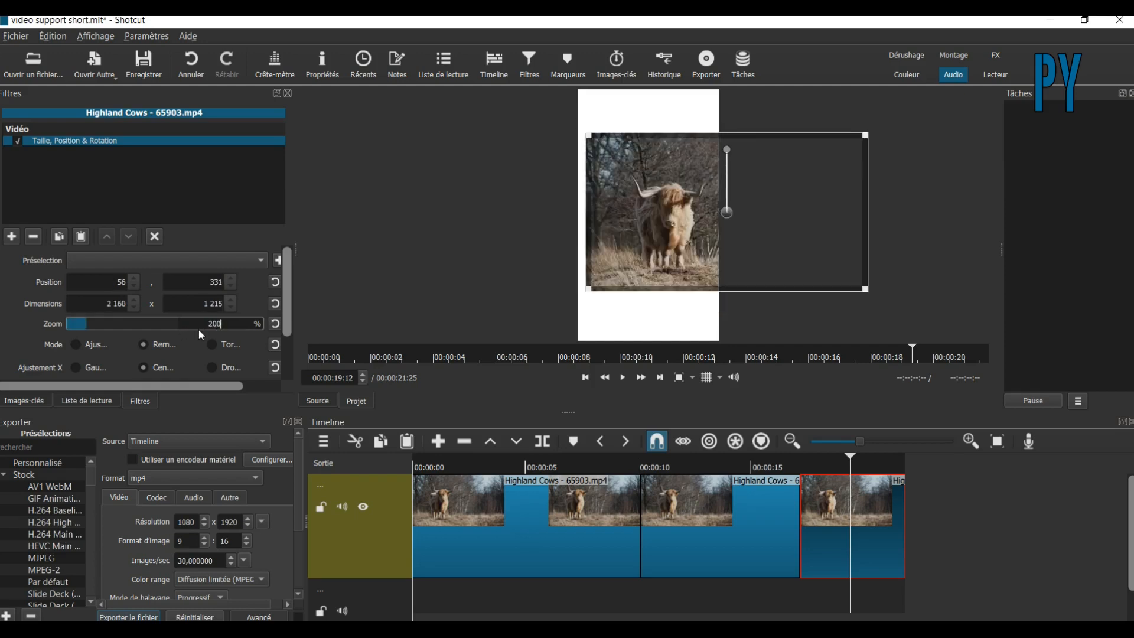
drag(717, 211, 698, 210)
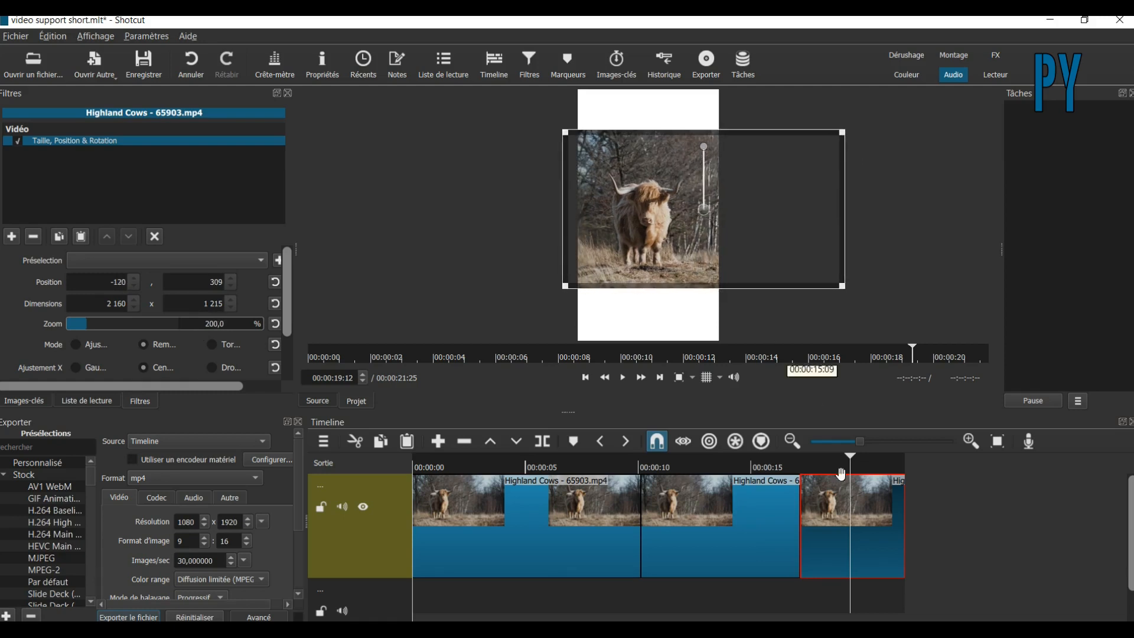
Step: Add a video track and move the last clip segment up onto it
click(316, 443)
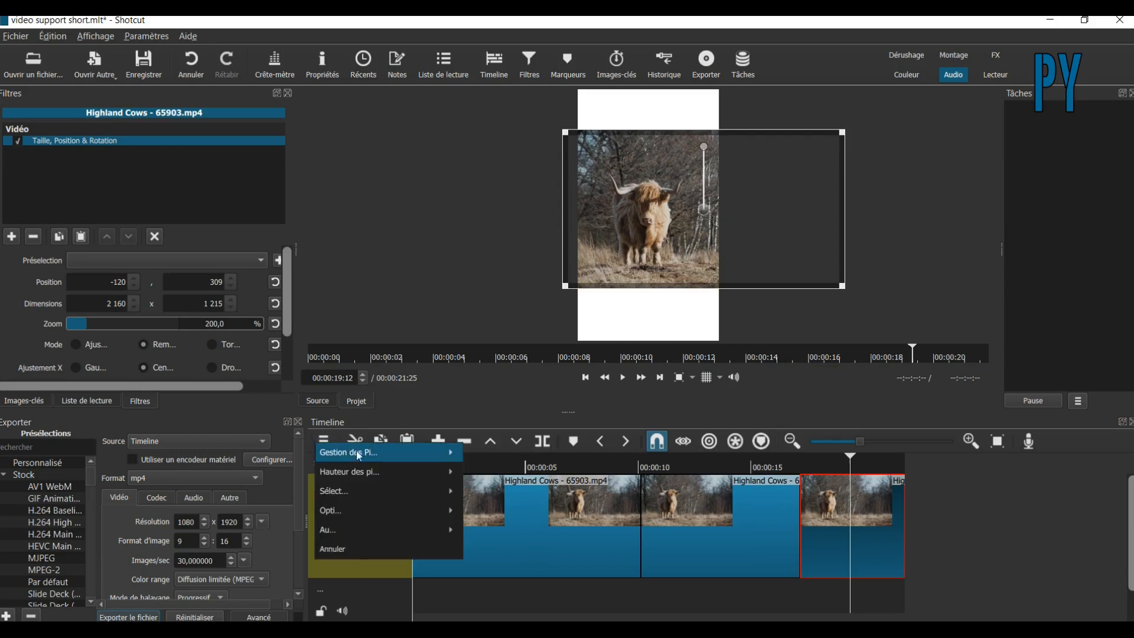
mouse_move(361, 458)
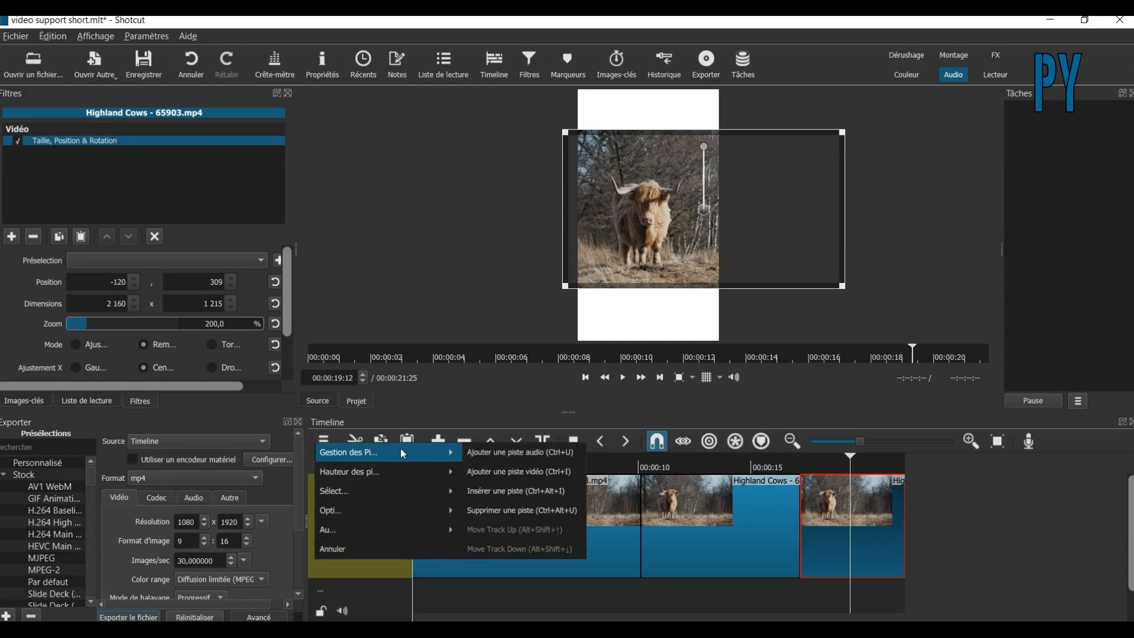
click(544, 470)
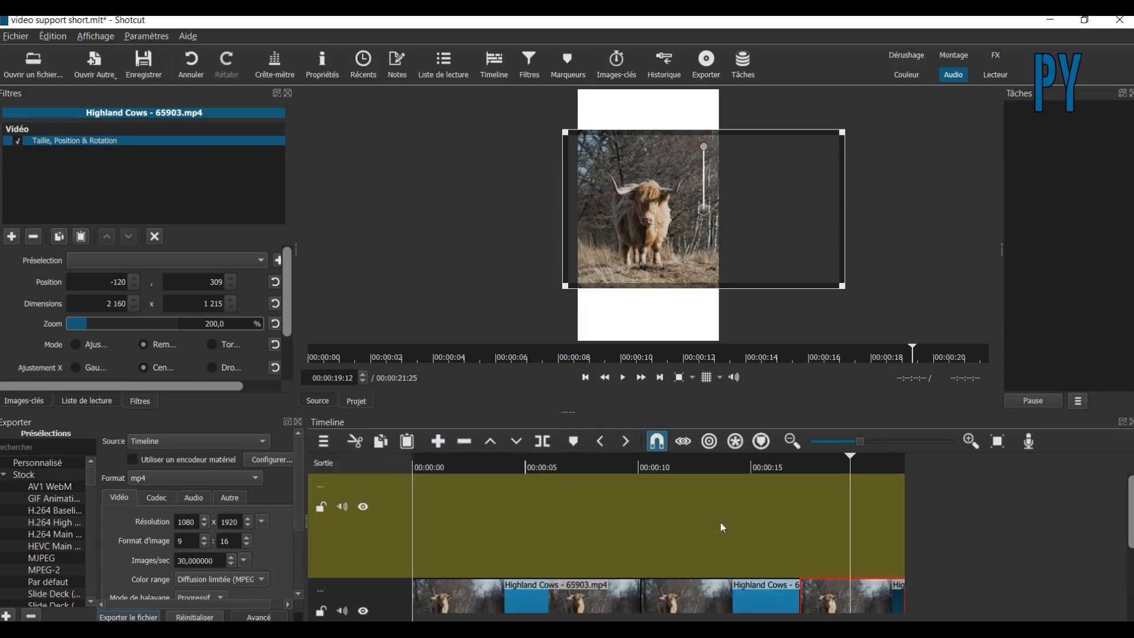
click(873, 603)
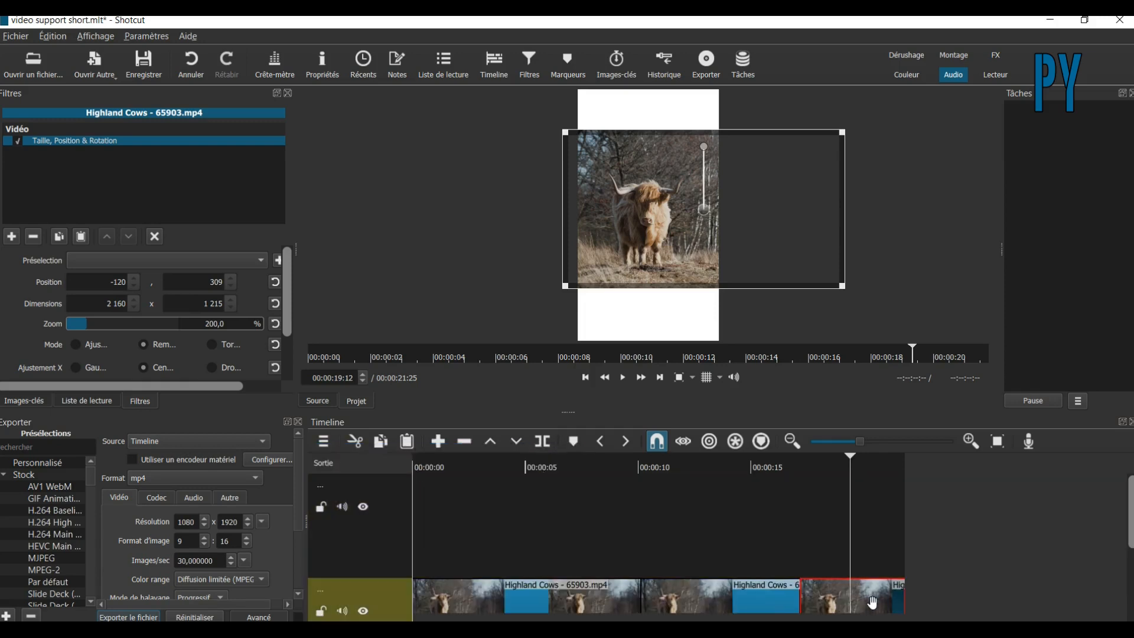
drag(873, 603, 865, 555)
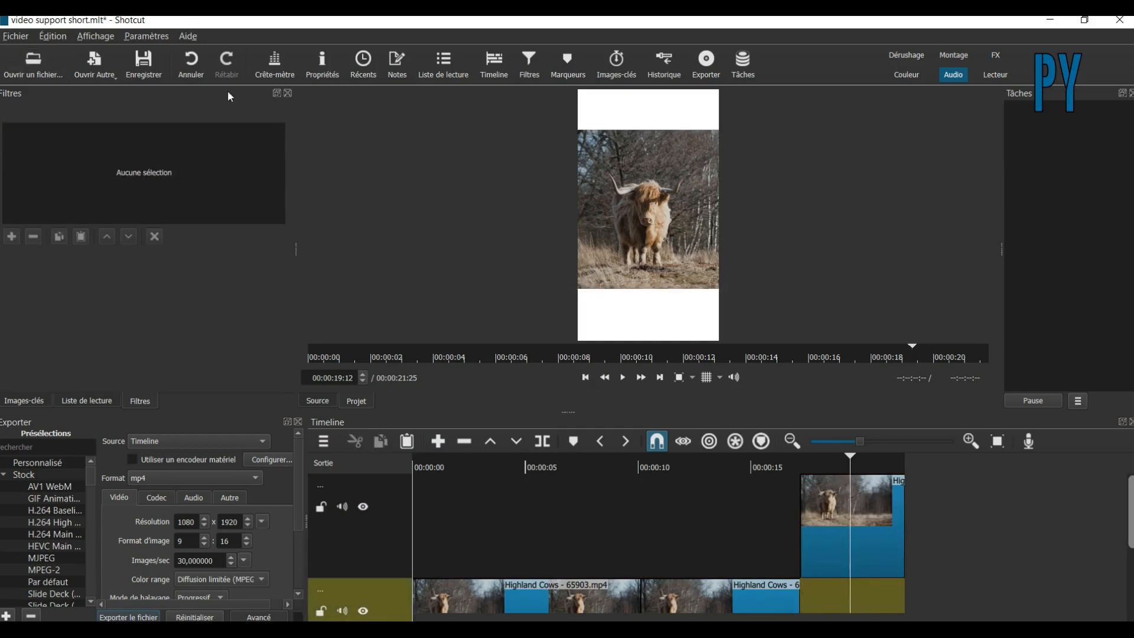
Step: Place Highland Cows - 65903.mp4 from the playlist on the lower video track, directly after the second segment and beneath the raised one
click(437, 76)
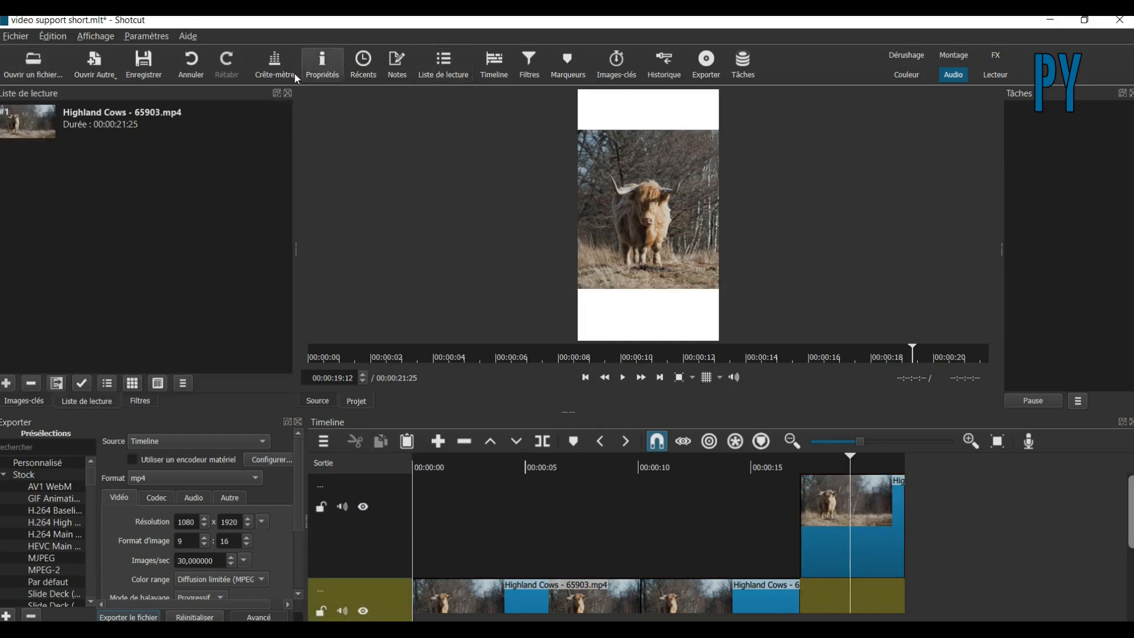
click(31, 127)
scroll(1112, 569, down, 3)
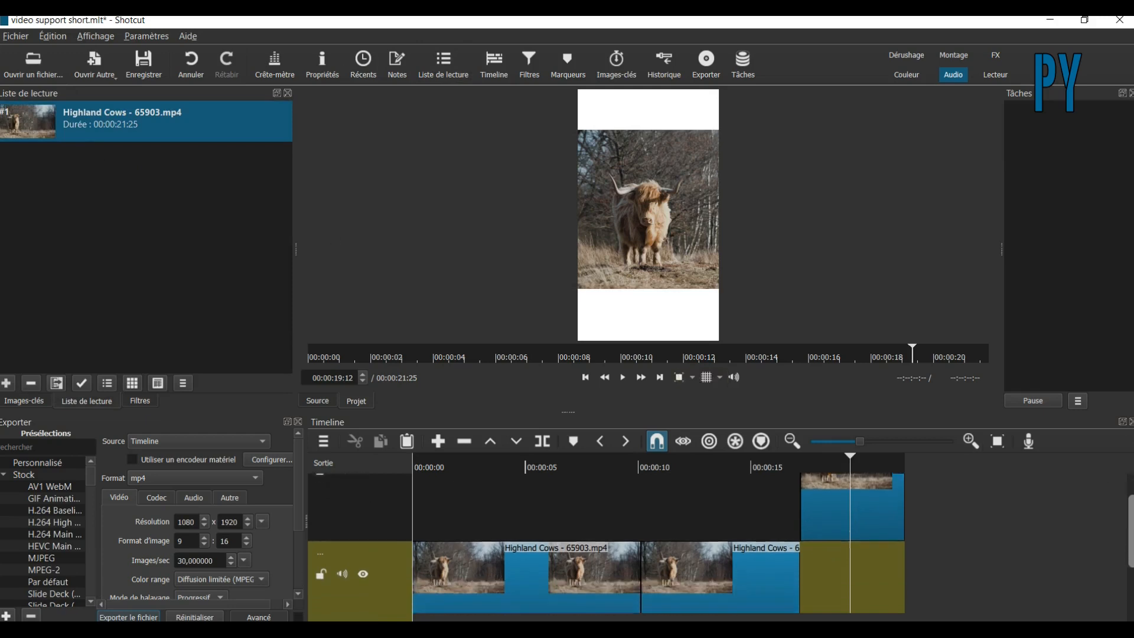
drag(35, 120, 802, 559)
drag(883, 529, 897, 504)
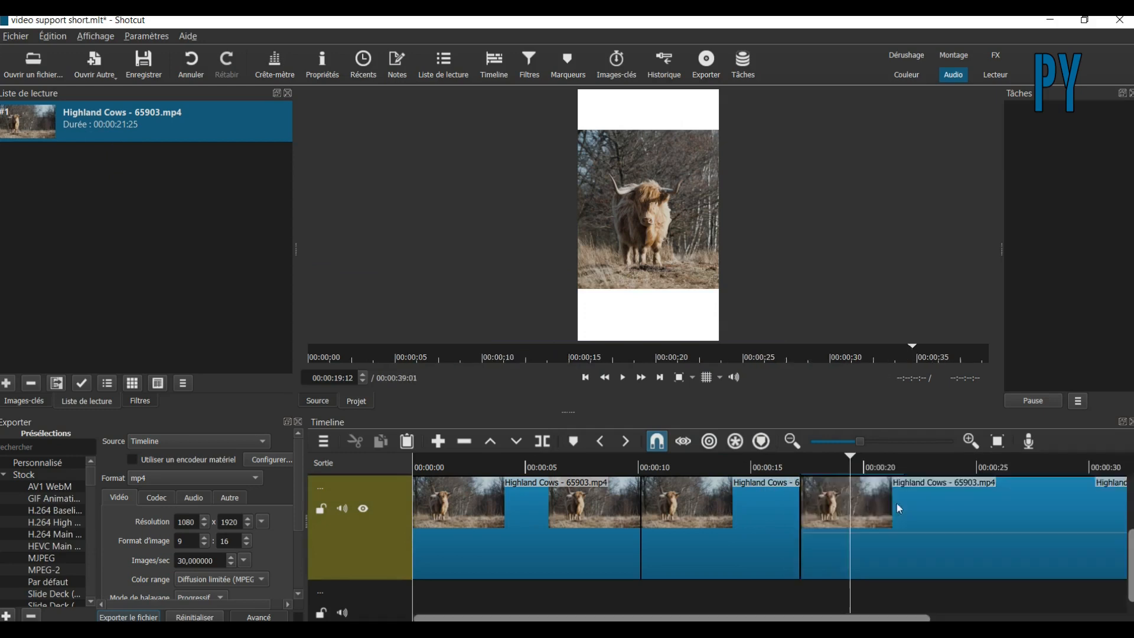
Step: Split the newly placed lower-track clip at the end of the upper segment and delete the excess part
click(657, 380)
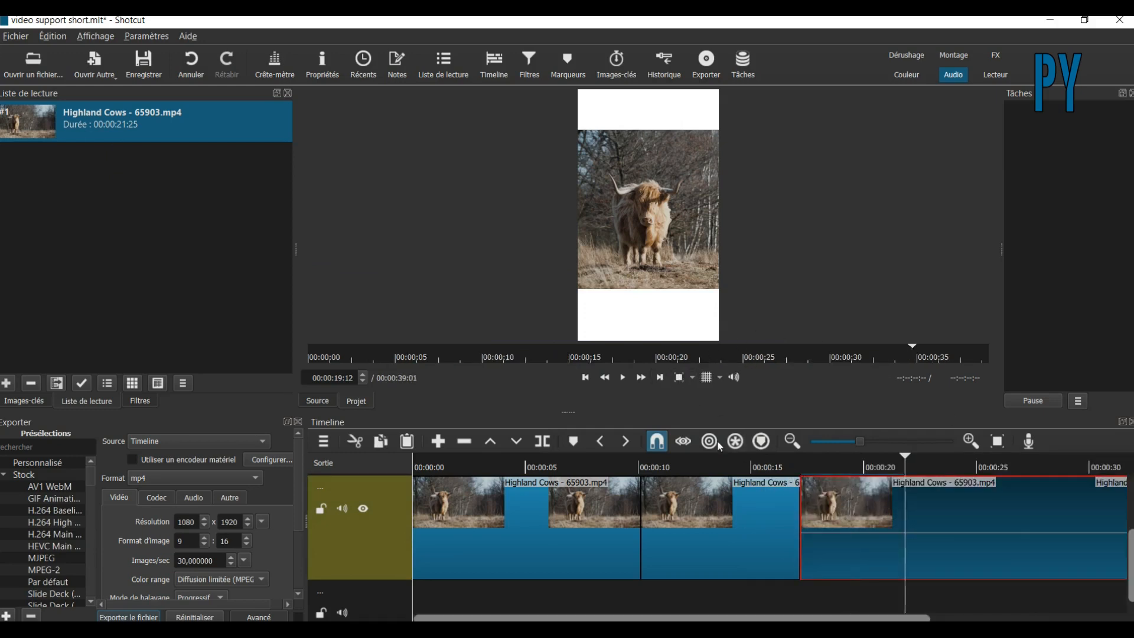
click(542, 442)
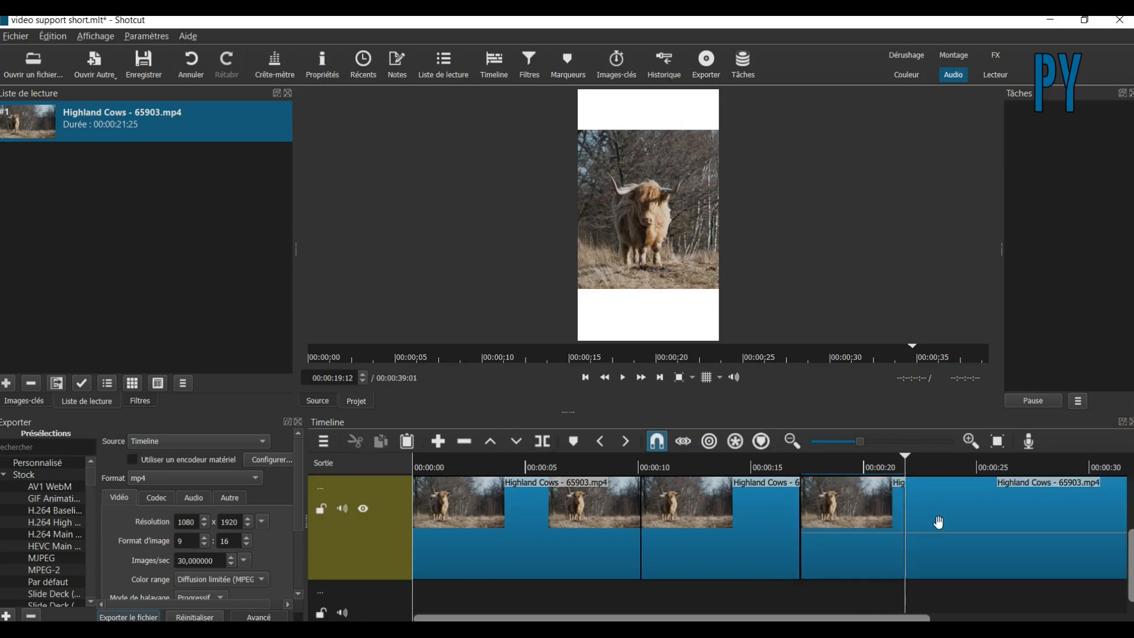
click(939, 522)
key(Delete)
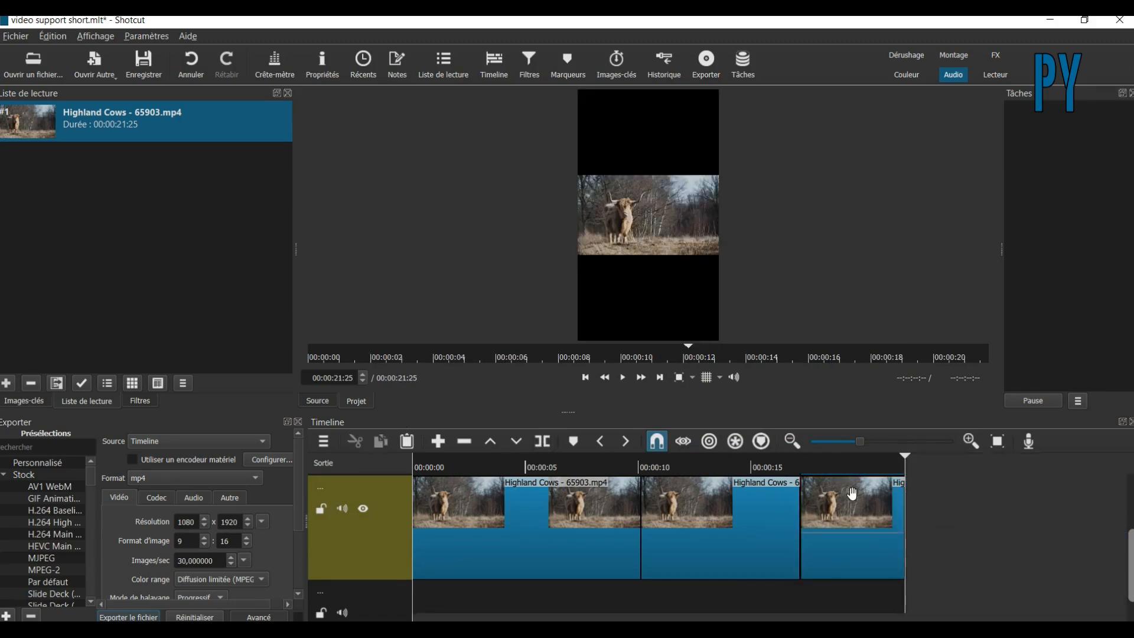
Step: Add a Taille, Position & Rotation filter to the lower-track clip beneath the raised segment
click(856, 522)
click(854, 465)
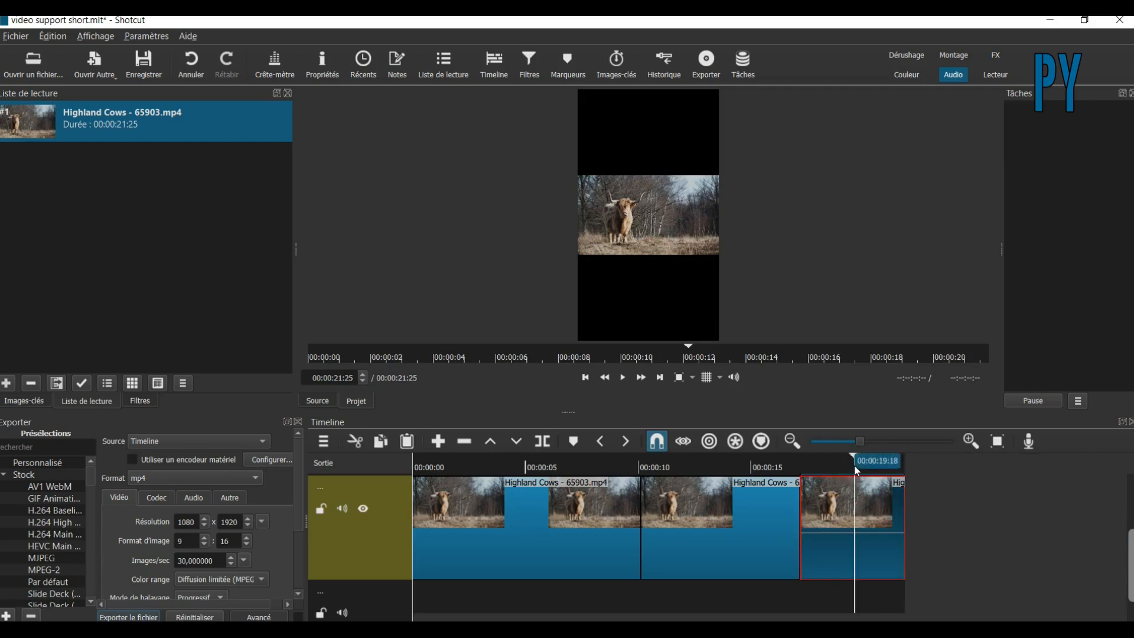
click(524, 78)
click(11, 236)
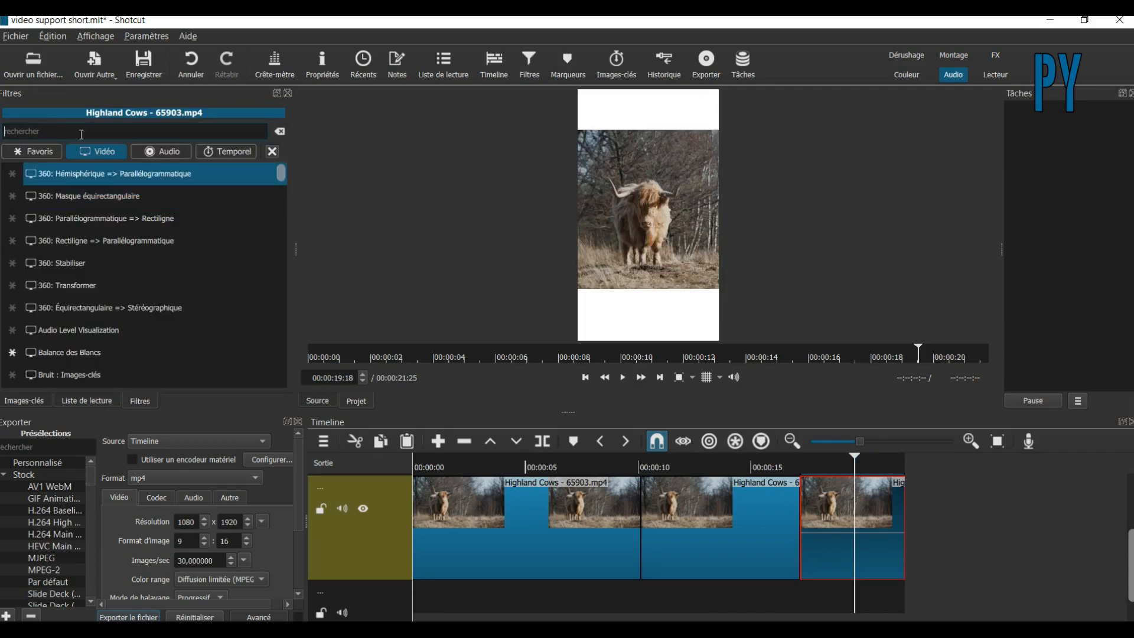
drag(280, 172, 286, 335)
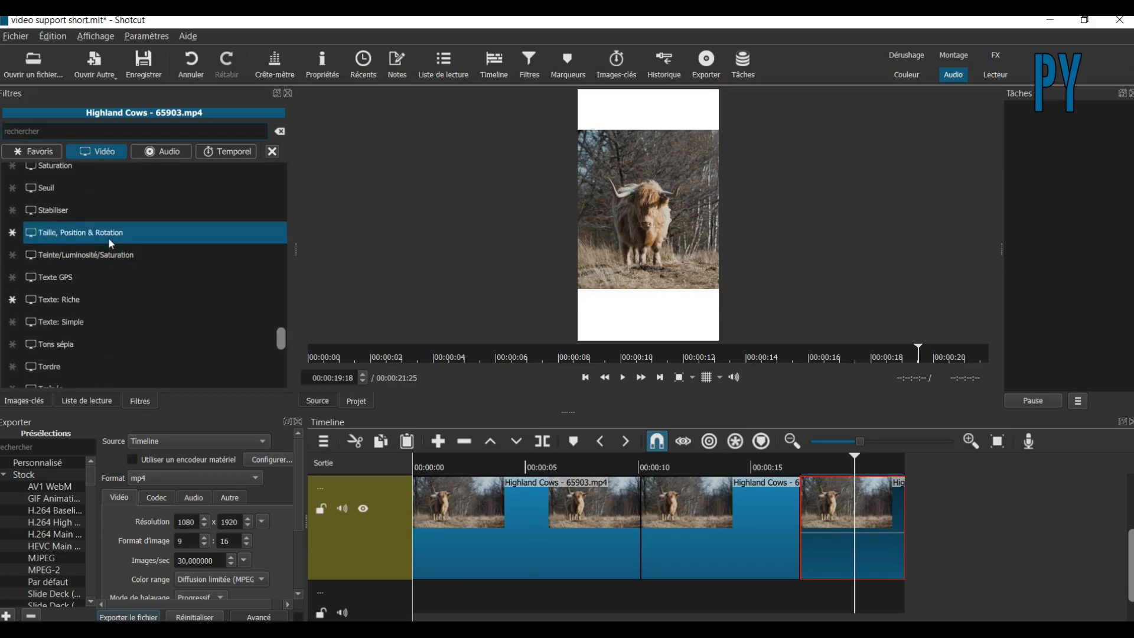
click(110, 239)
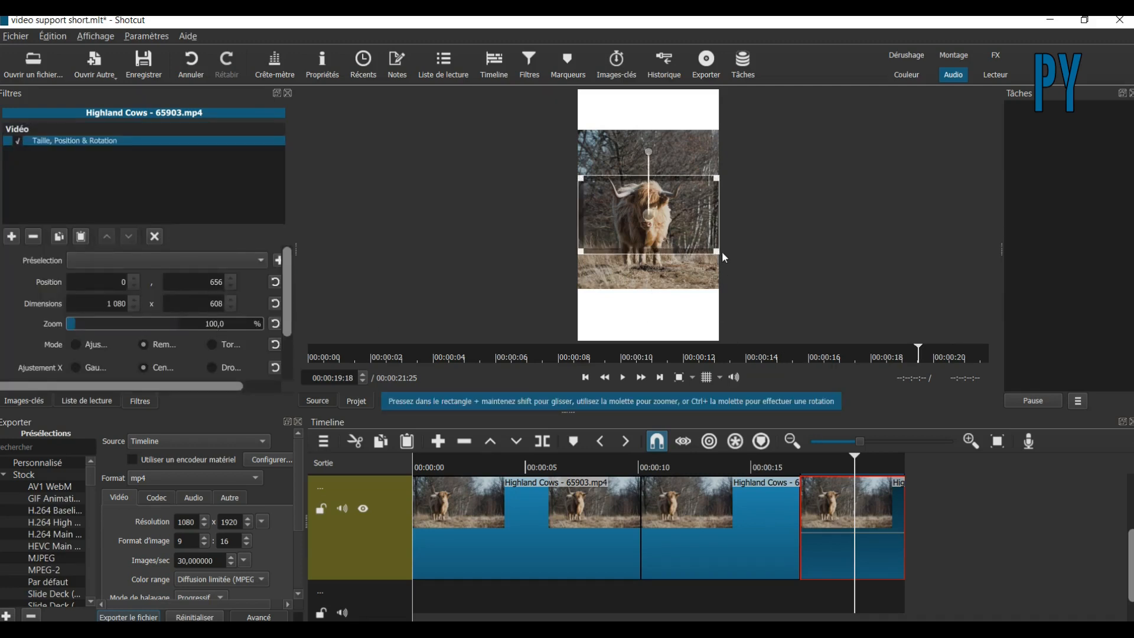
Step: Enlarge the lower-track clip to about 377.7 % zoom and move it to about -506, -77 so it covers the whole vertical frame
drag(716, 251, 854, 329)
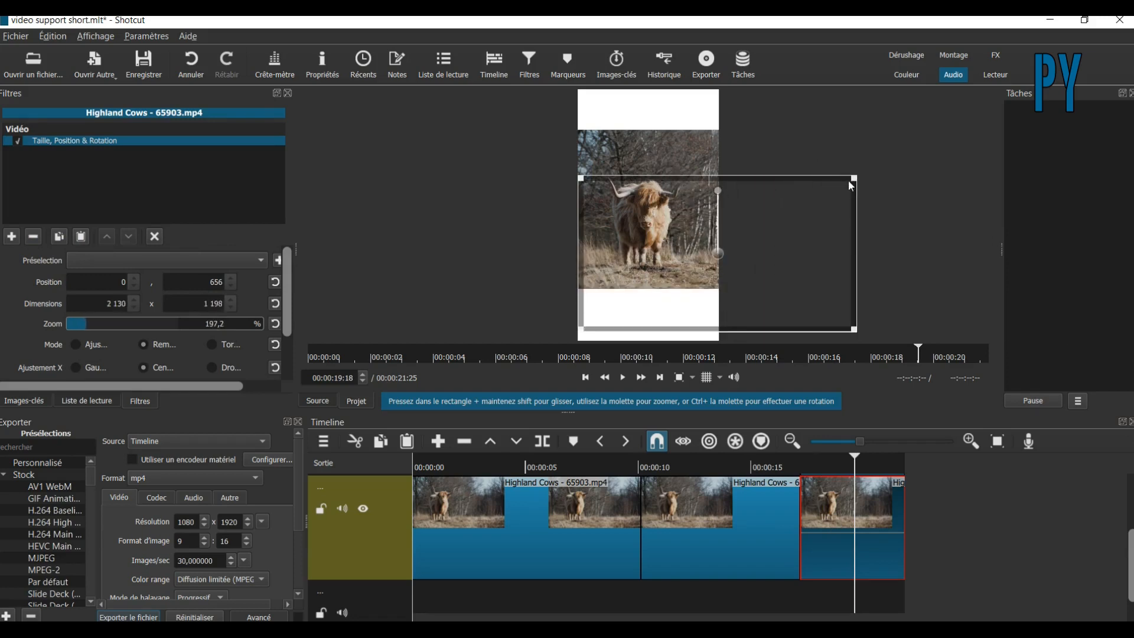
drag(852, 178, 1103, 28)
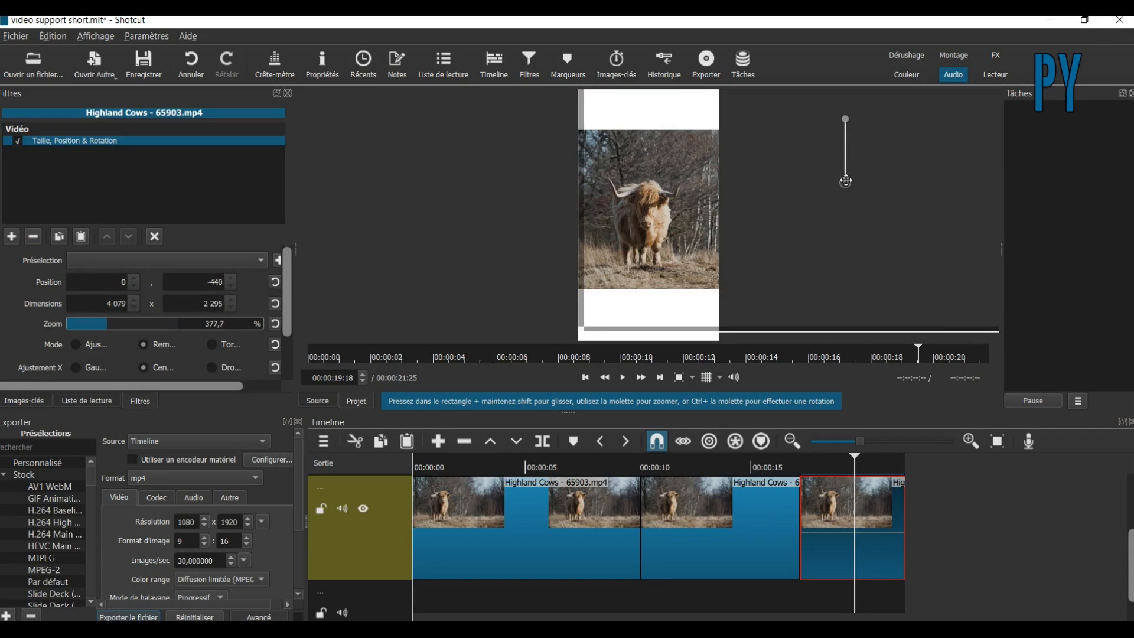
drag(846, 181, 780, 229)
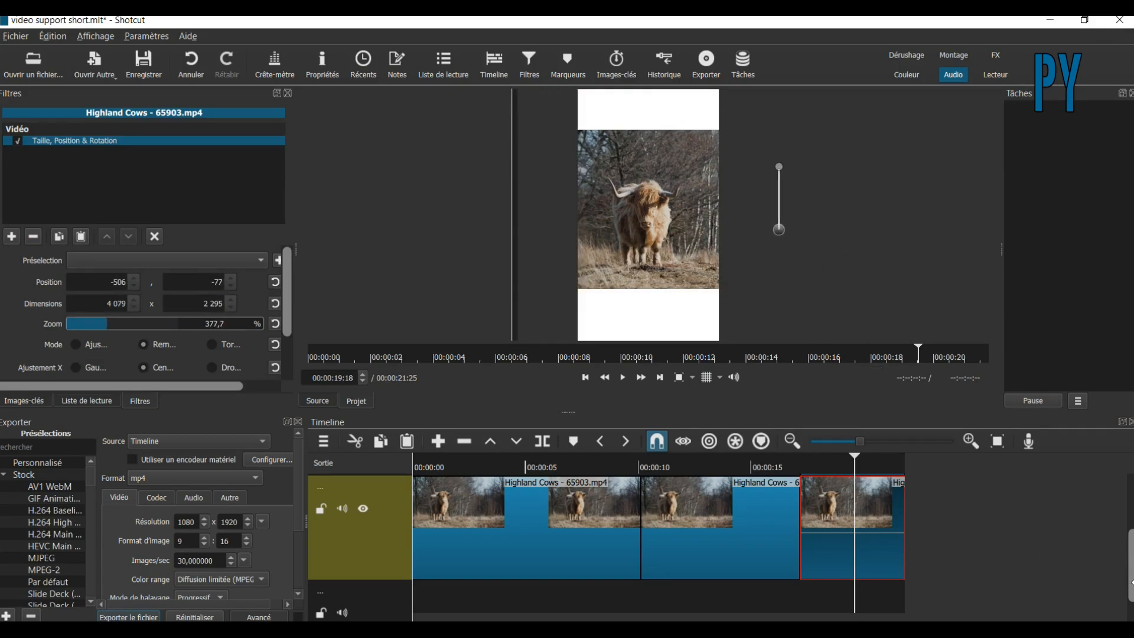
Step: Make the background colour of the upper clip's Taille, Position & Rotation filter transparent by setting its alpha channel to 0
scroll(1130, 589, up, 2)
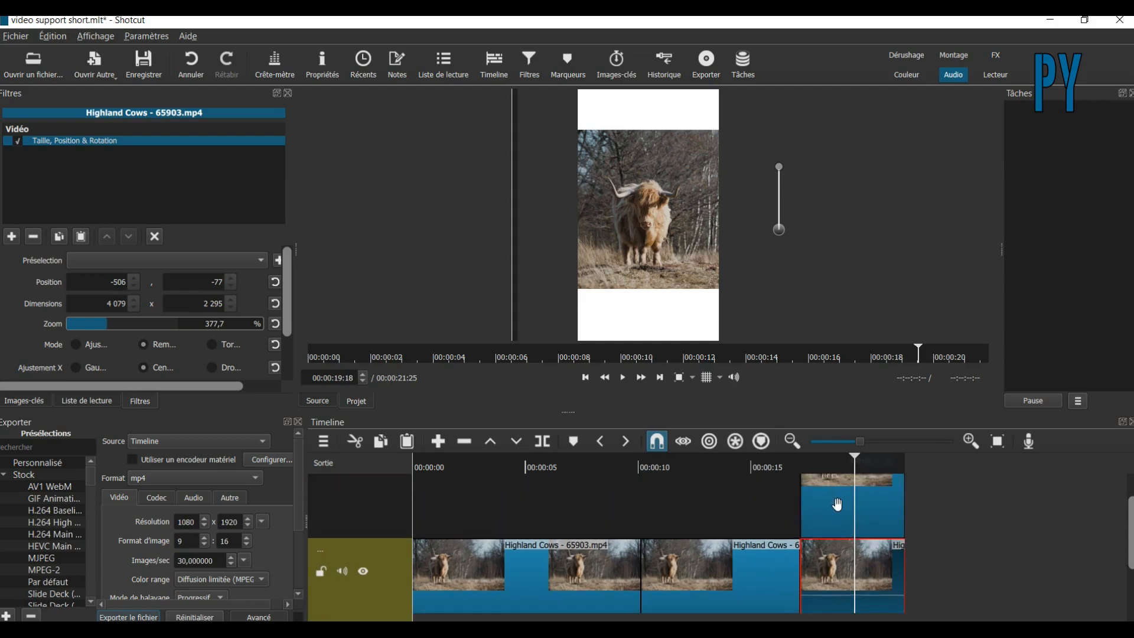
click(883, 502)
click(882, 466)
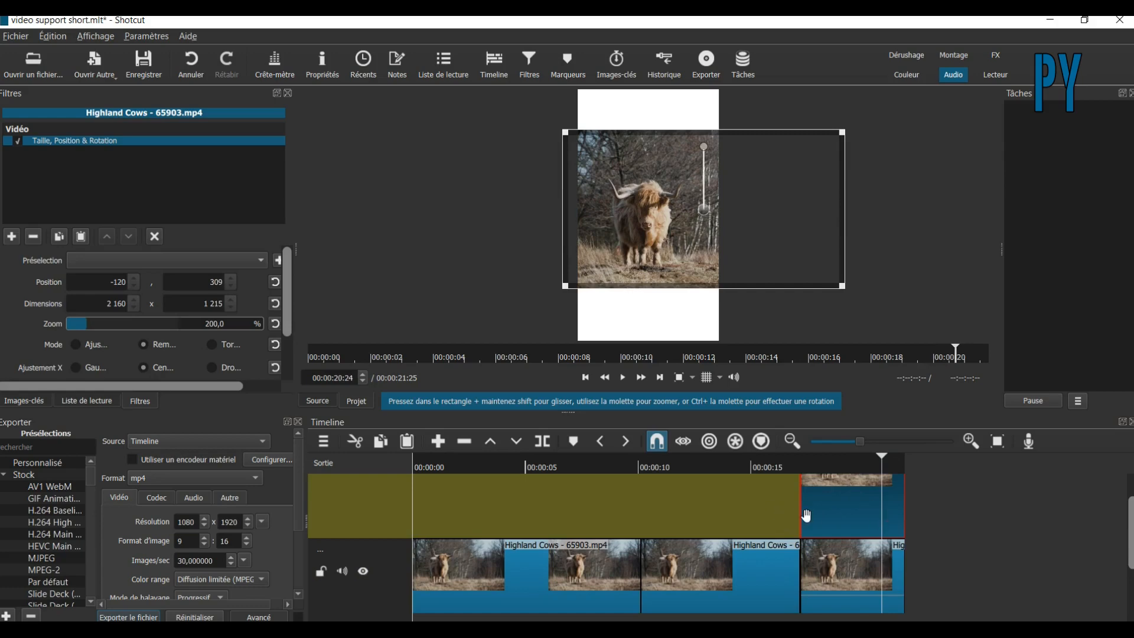
drag(286, 321, 285, 365)
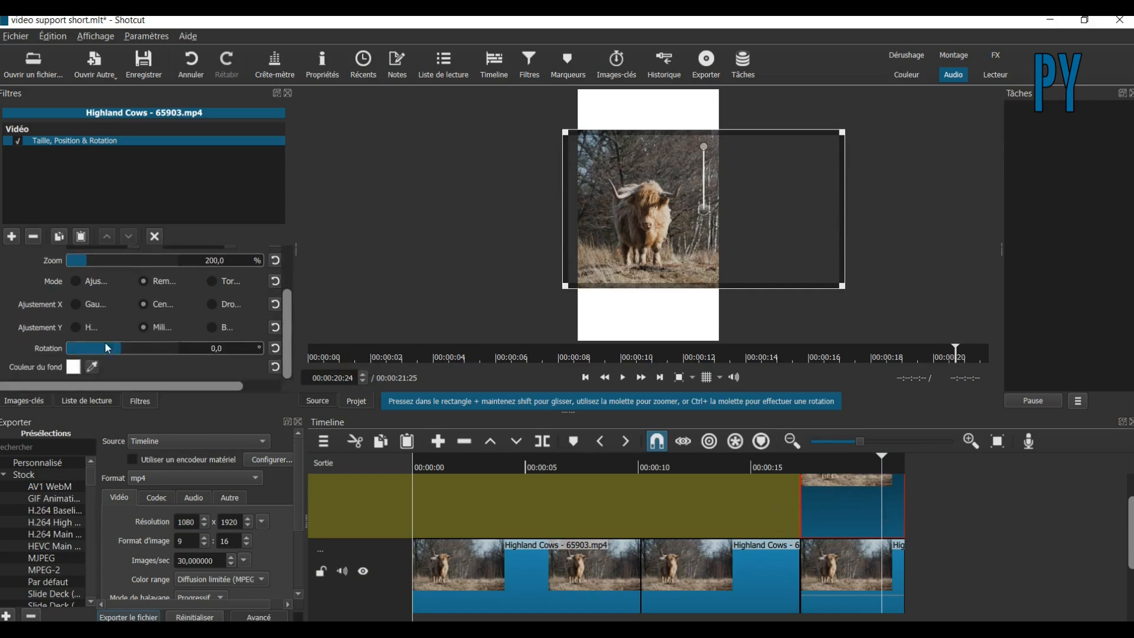
click(74, 368)
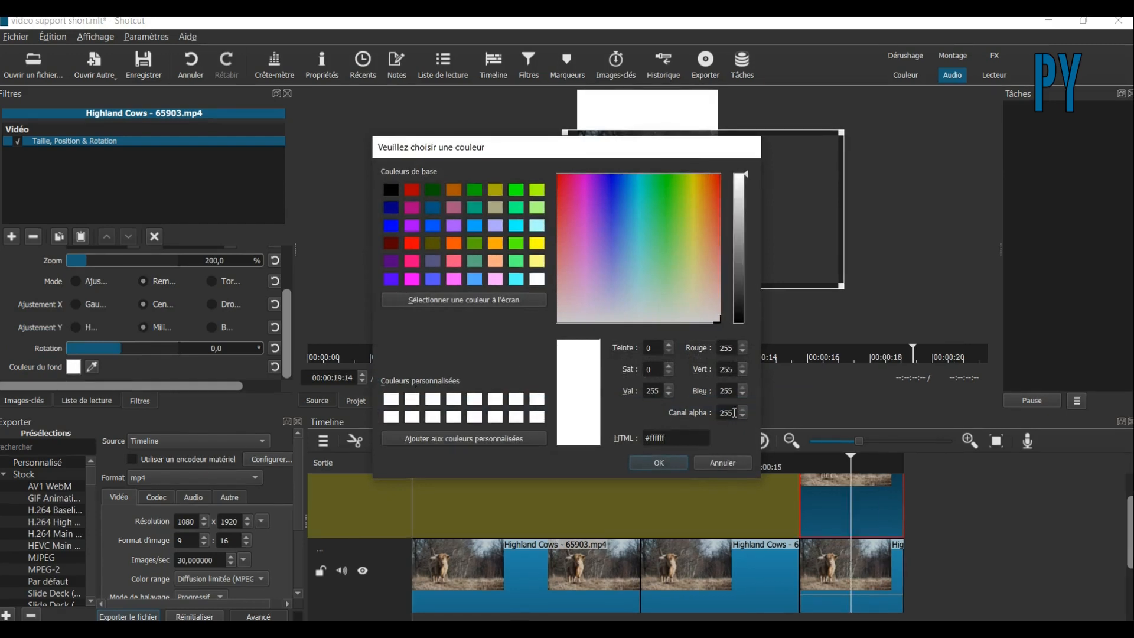
drag(734, 412, 721, 415)
text(0)
click(658, 463)
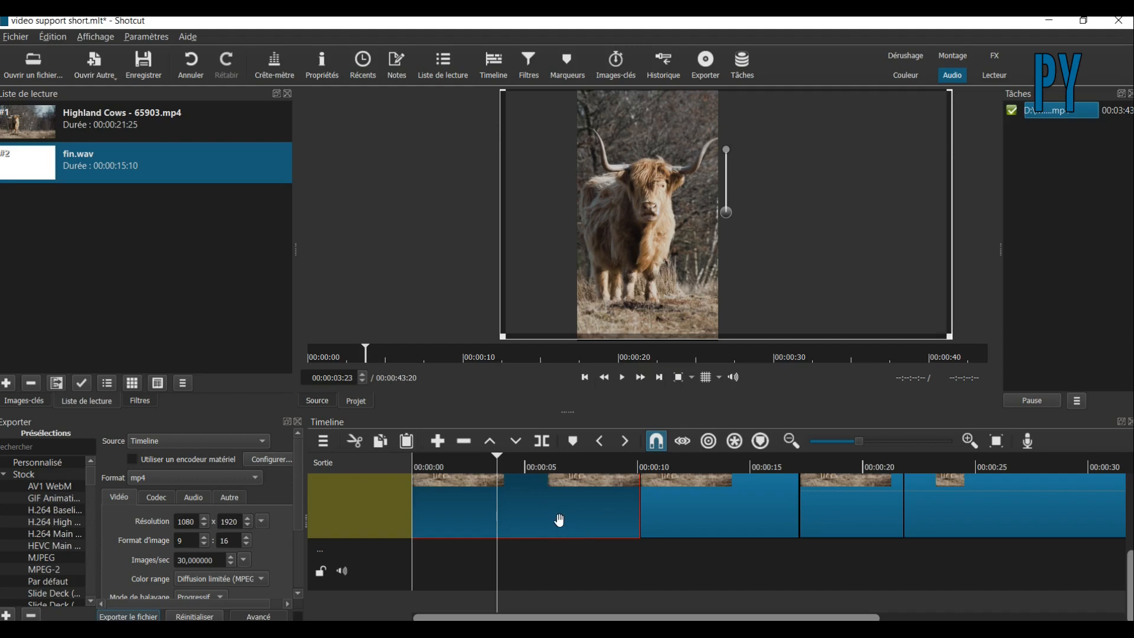
Step: Dock the clip properties beside the playlist and set the first segment's speed to 2x
click(543, 467)
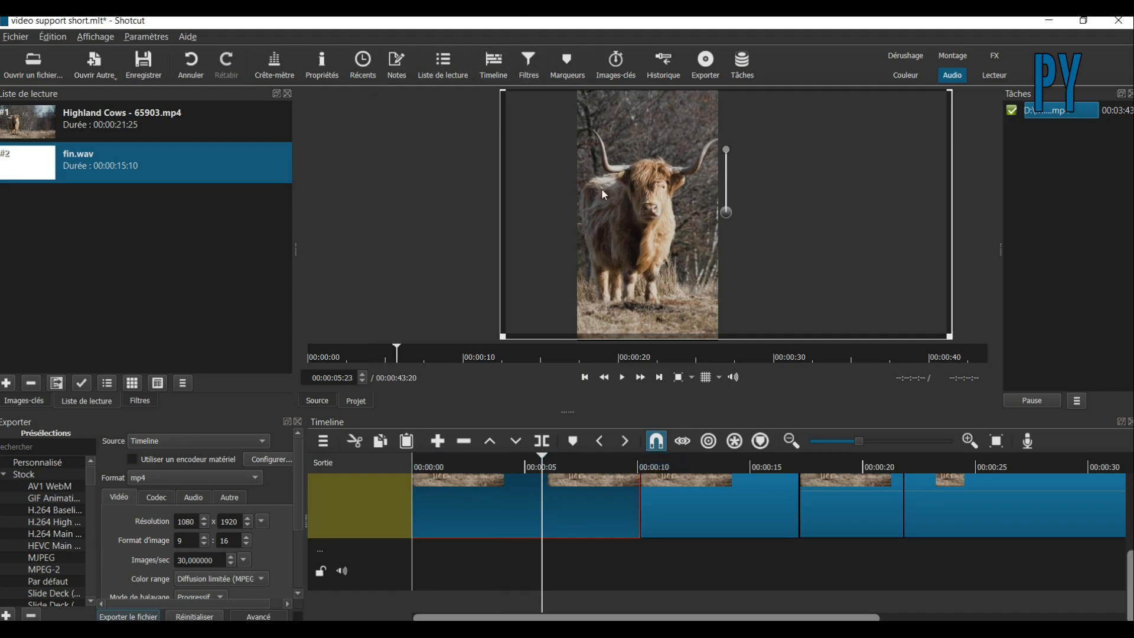
click(322, 62)
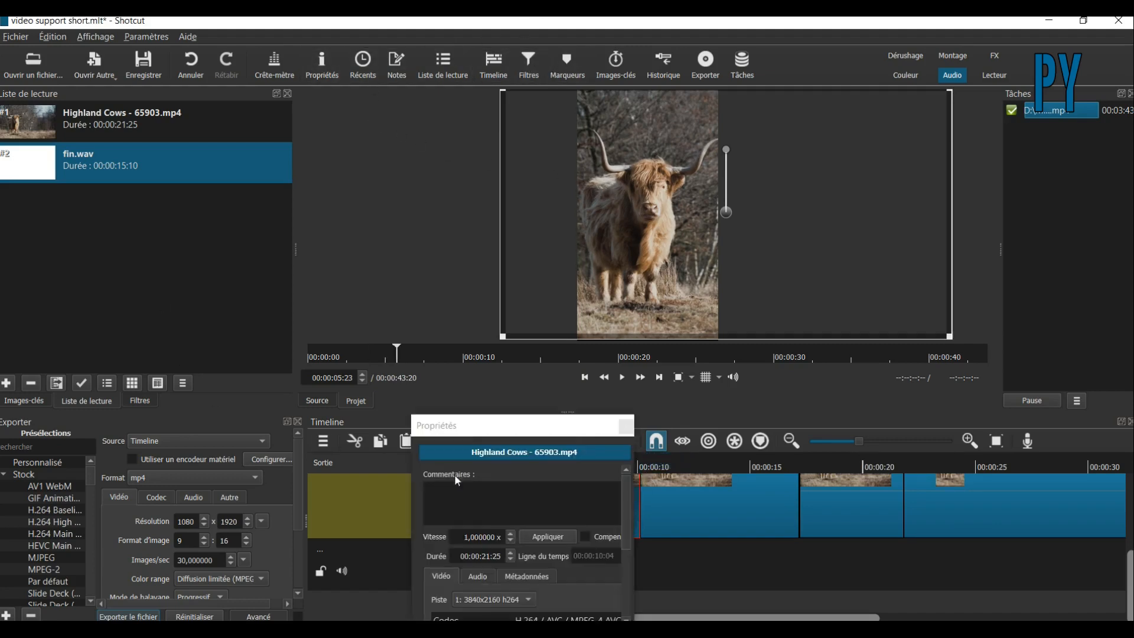
drag(513, 423, 261, 173)
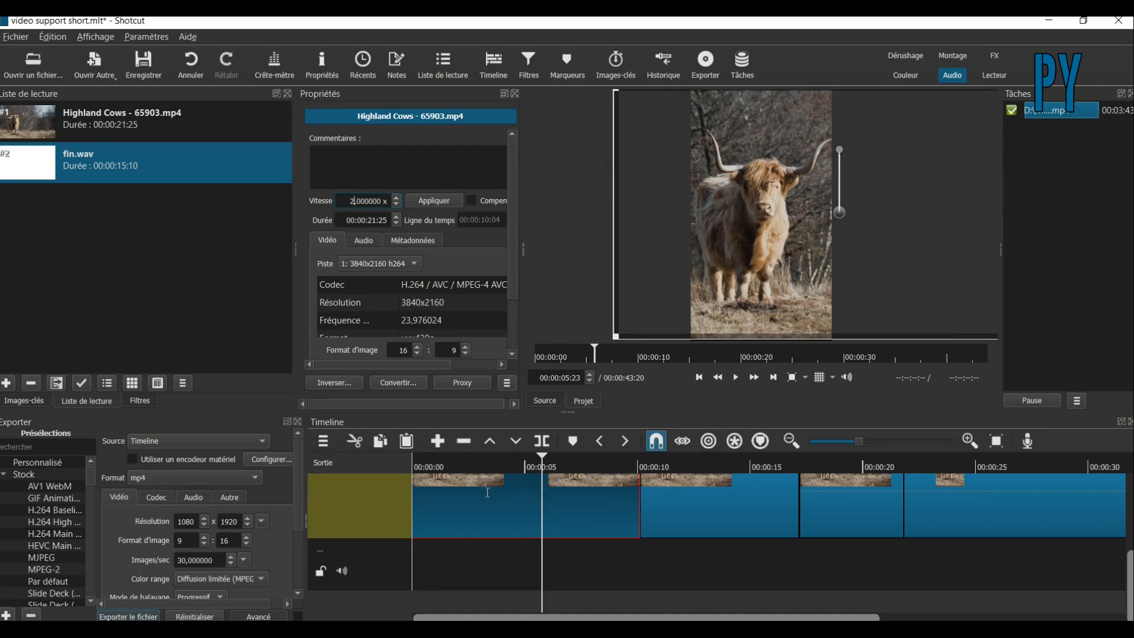
key(Return)
click(607, 517)
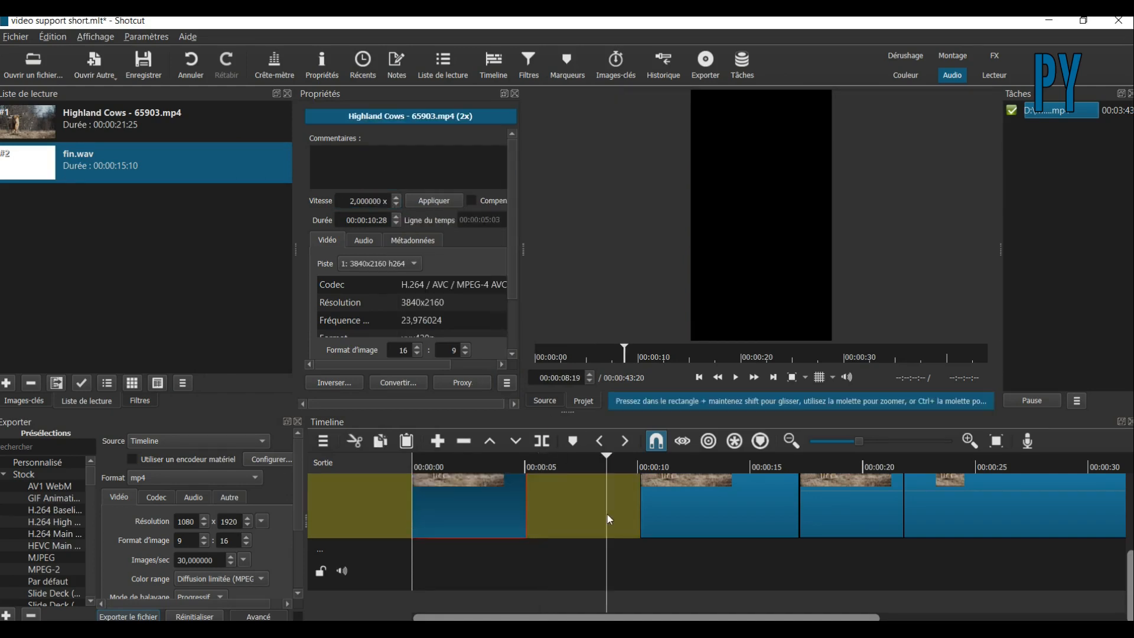